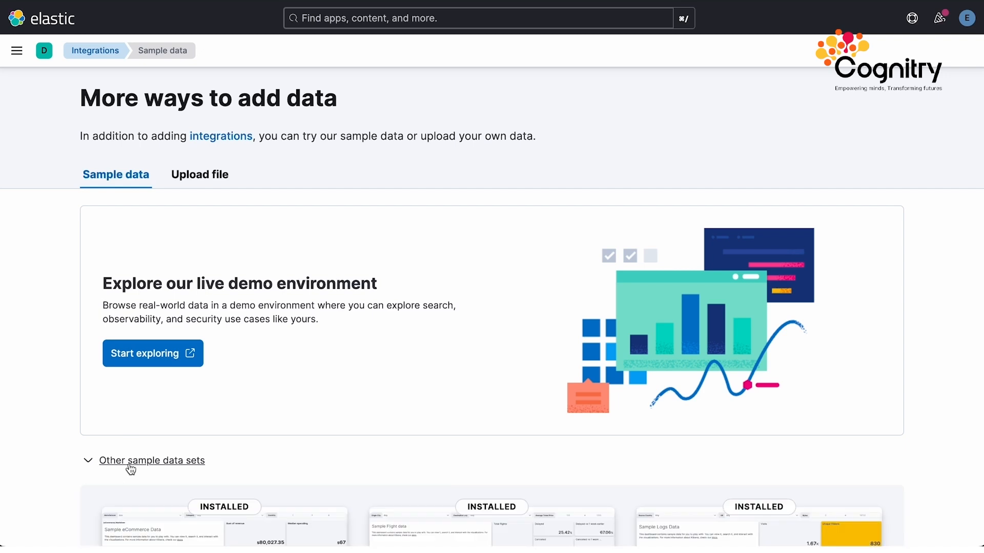
scroll(131, 470, "down", 5)
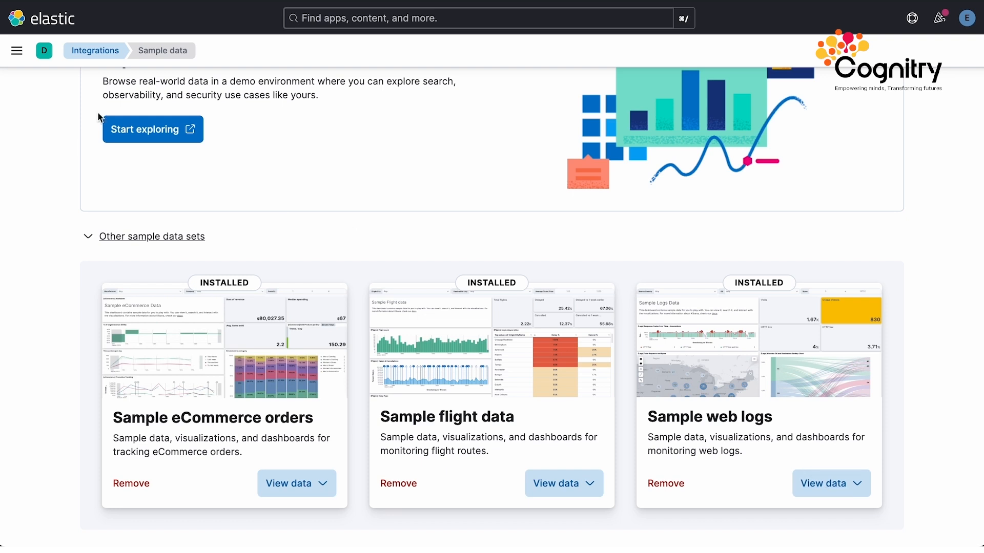
key("super+Tab")
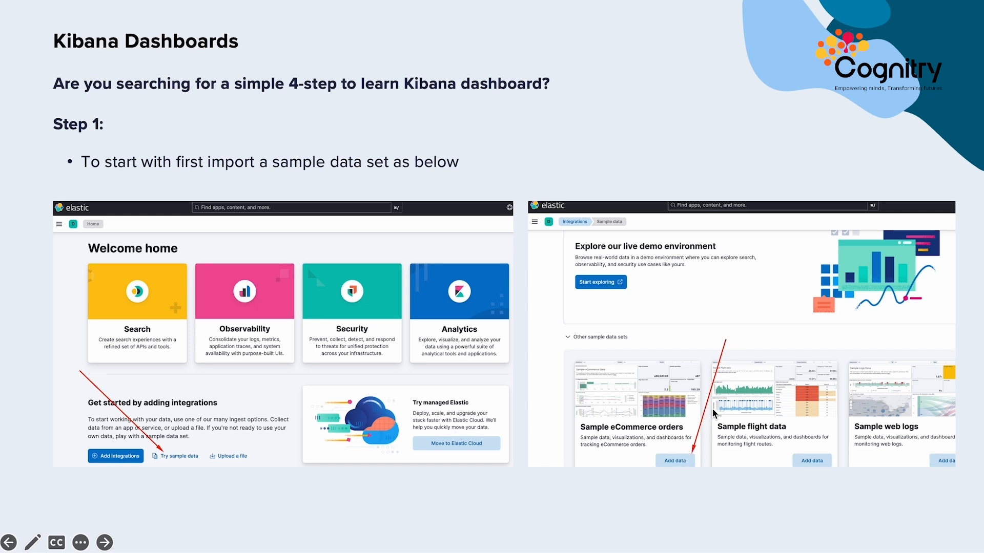
key("Right")
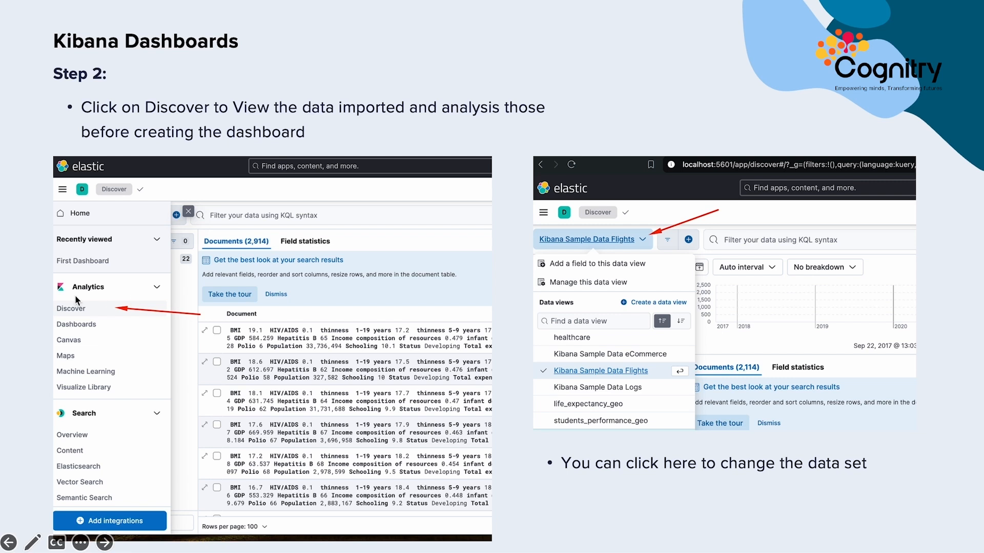
key("super+Tab")
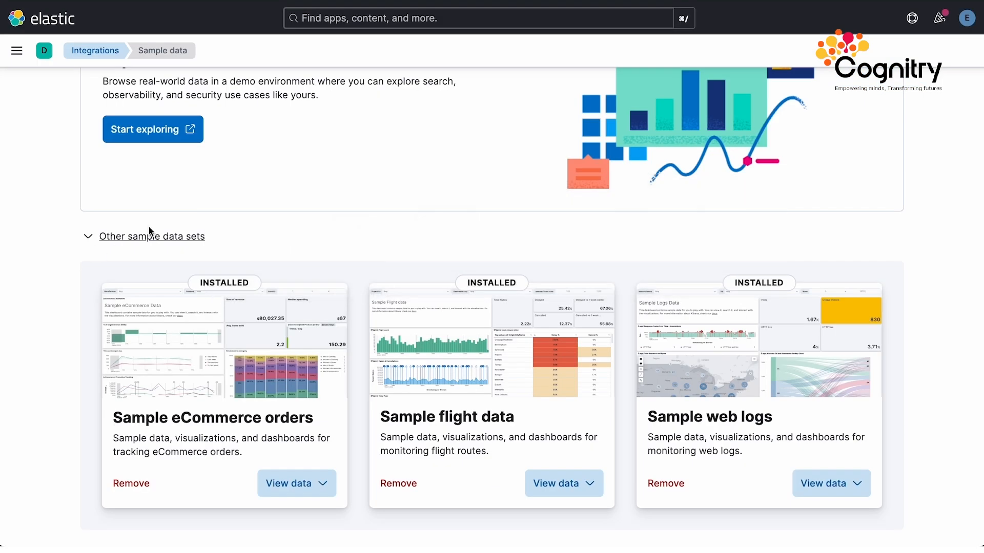
Open Discover and switch the data view to Kibana Sample Data Flights.
left_click(18, 51)
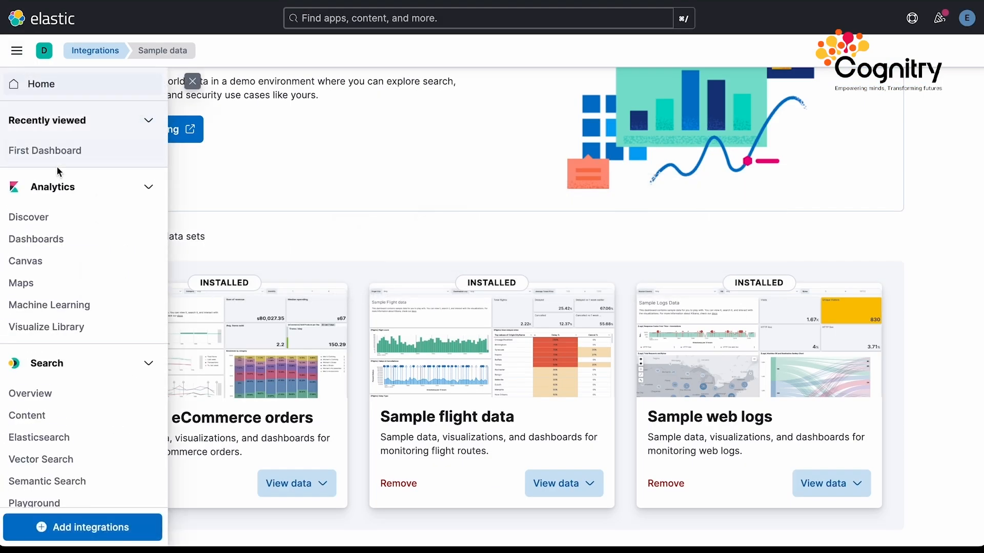
left_click(33, 217)
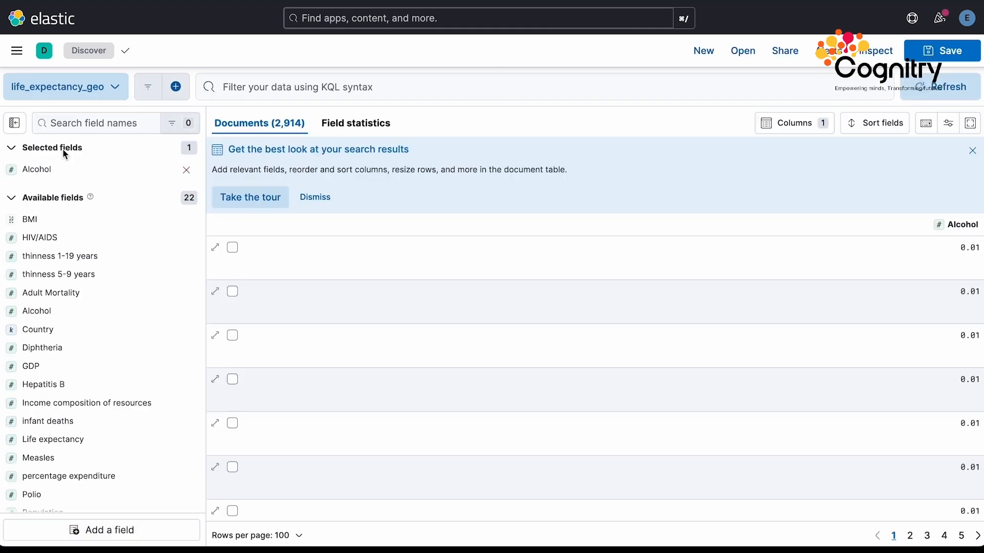
left_click(103, 88)
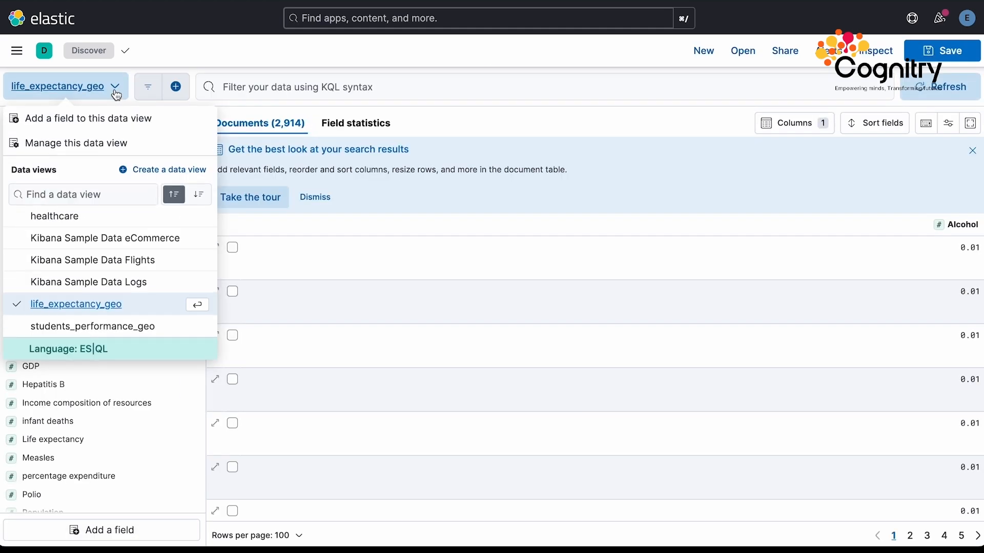
left_click(93, 261)
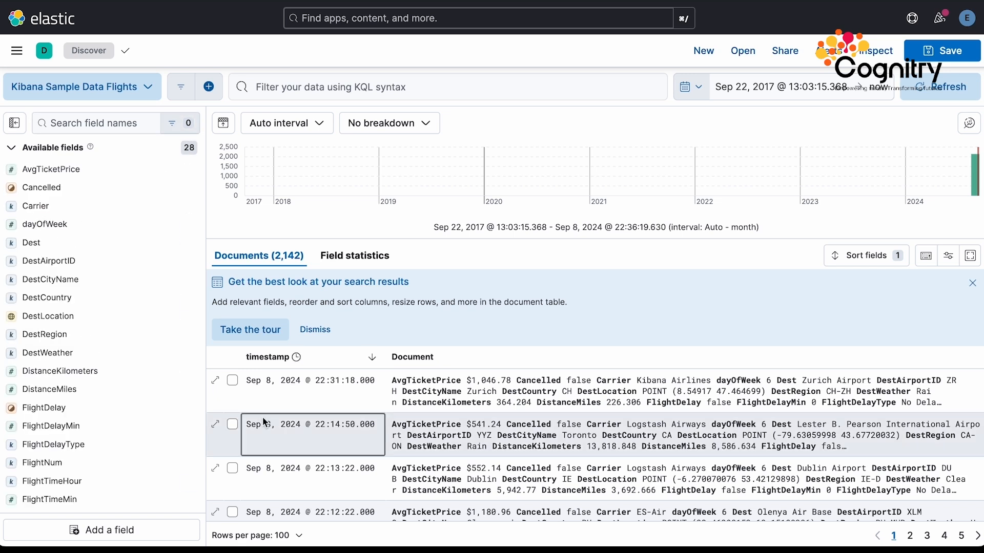
Examine the field values of the flight document timestamped Sep 8, 2024 @ 22:13:22.000, then close its details.
left_click(421, 385)
scroll(517, 380, "down", 2)
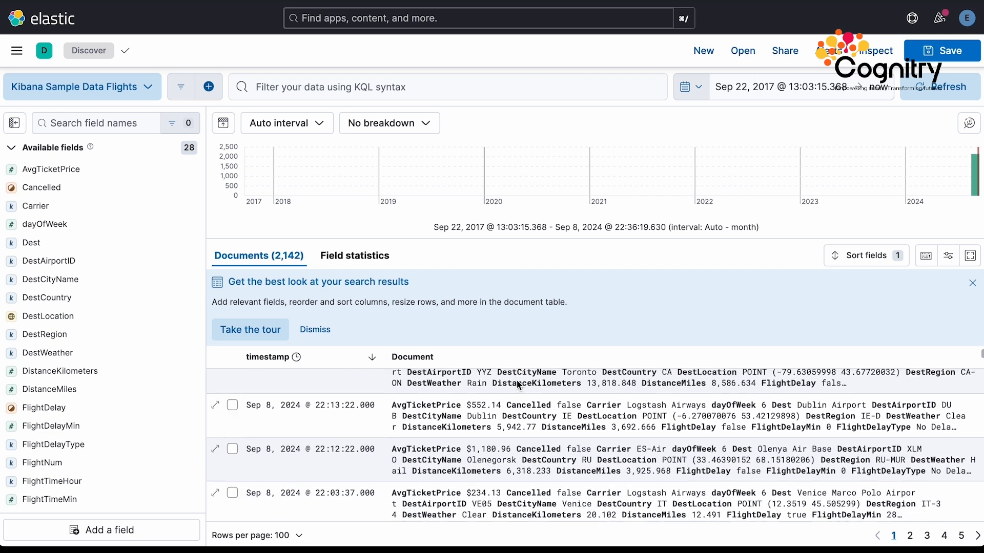
left_click(314, 414)
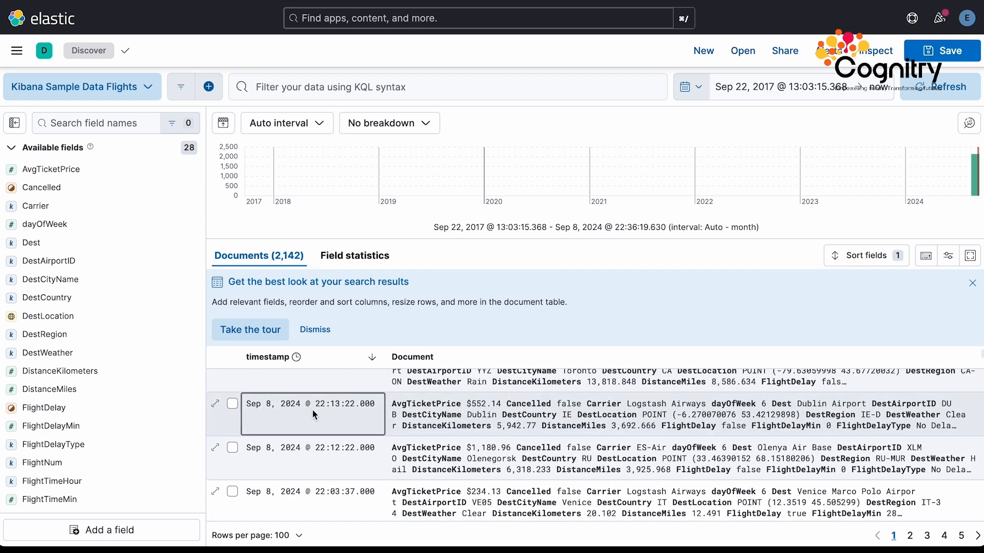
left_click(215, 404)
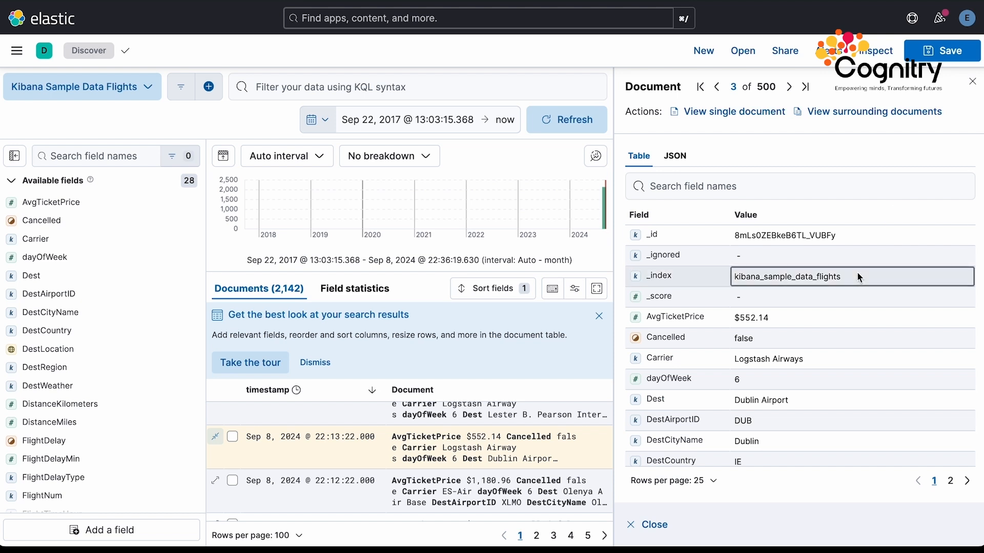
scroll(857, 272, "down", 5)
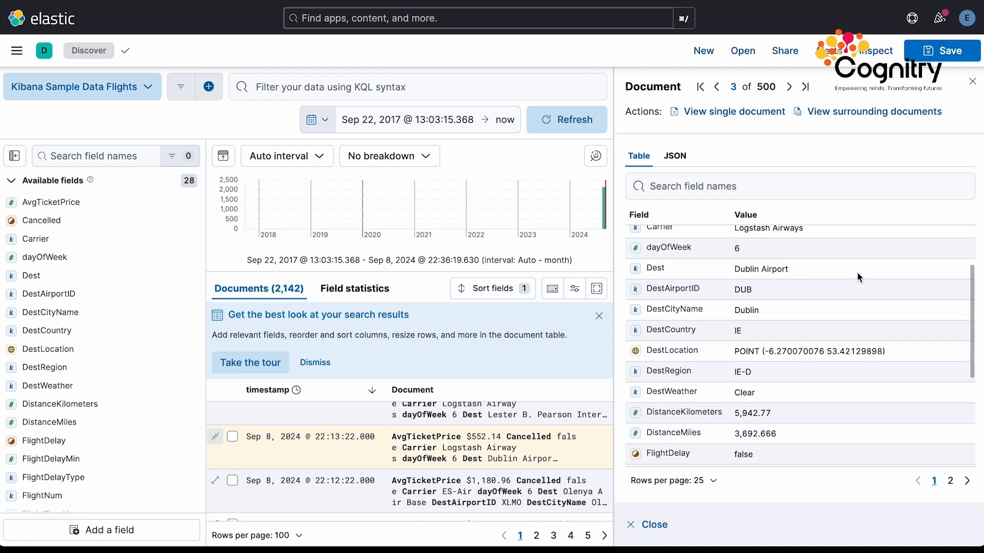
left_click(971, 81)
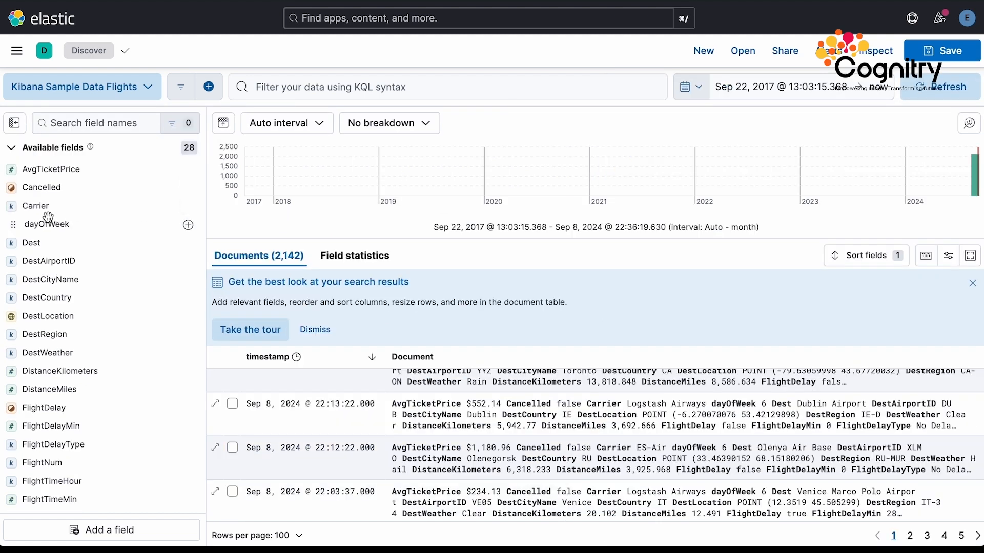
Collapse and re-expand the Available fields and Meta fields groups to review the data view's fields.
left_click(11, 150)
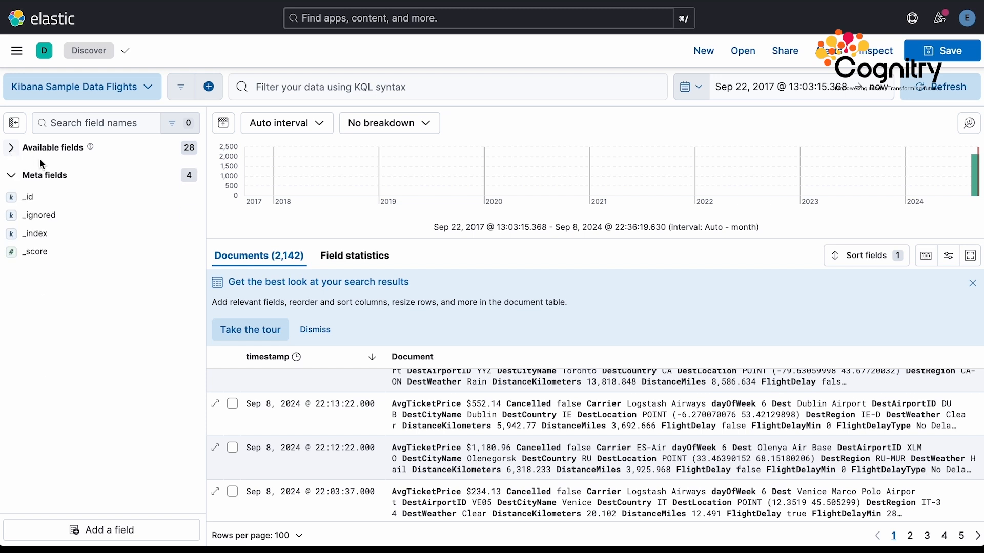
left_click(11, 176)
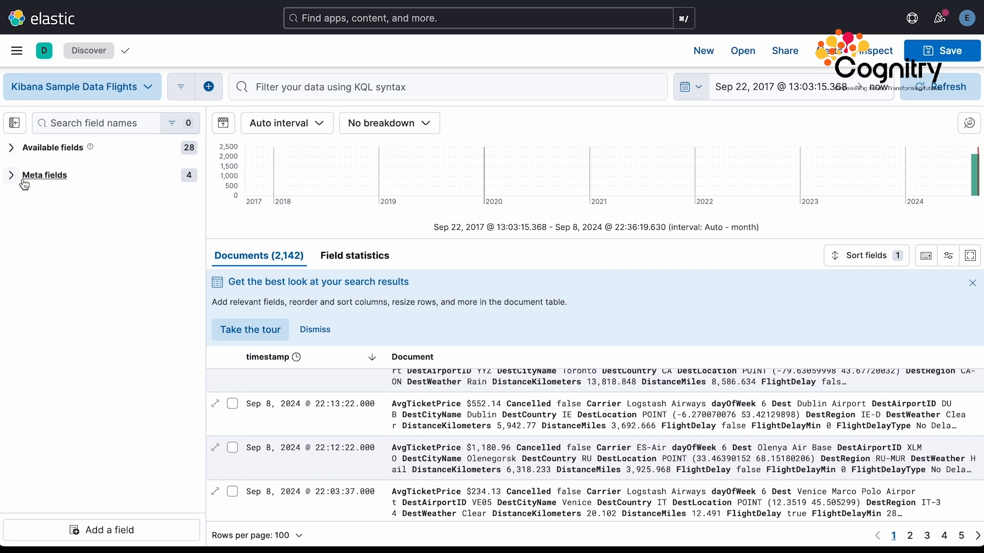
left_click(9, 176)
left_click(10, 148)
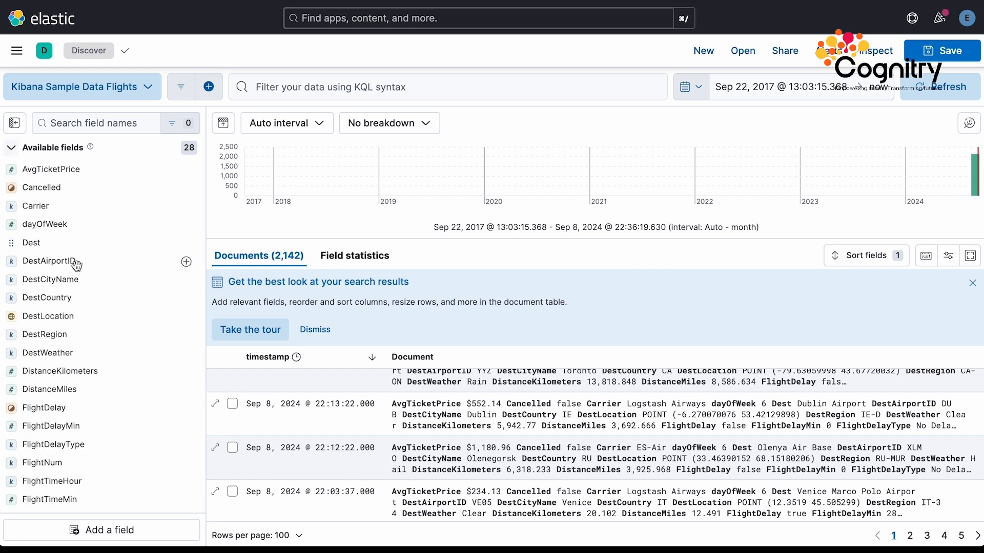
scroll(72, 279, "down", 1)
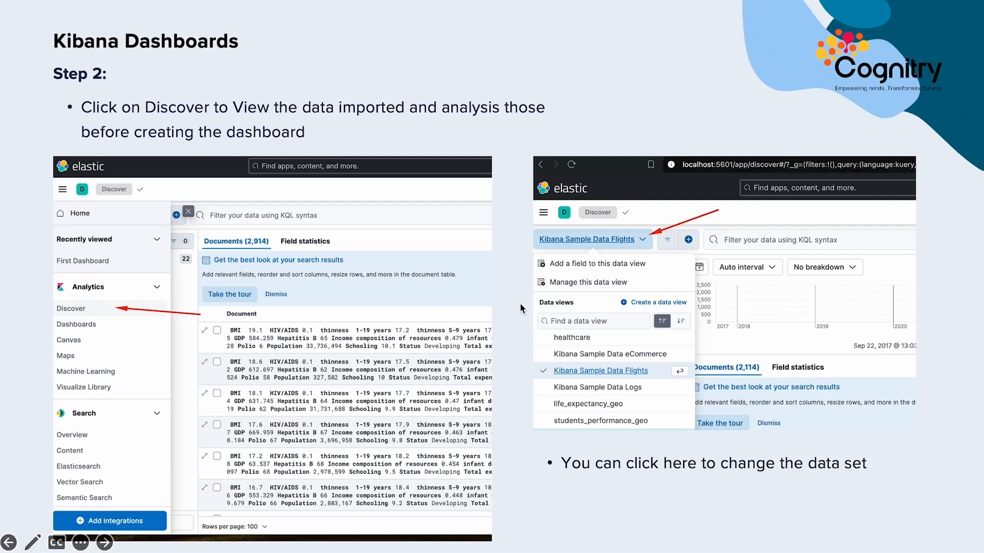
left_click(741, 323)
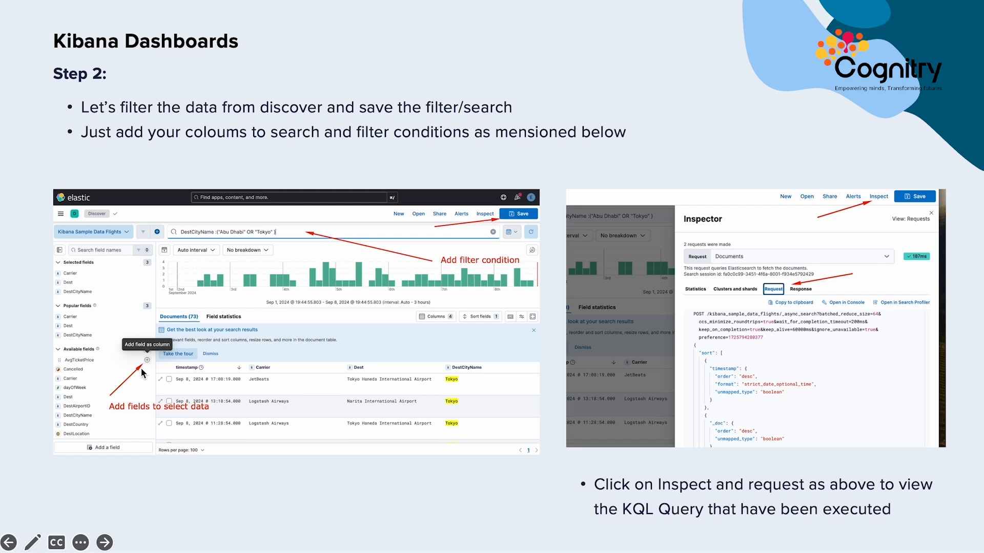
key("super+Tab")
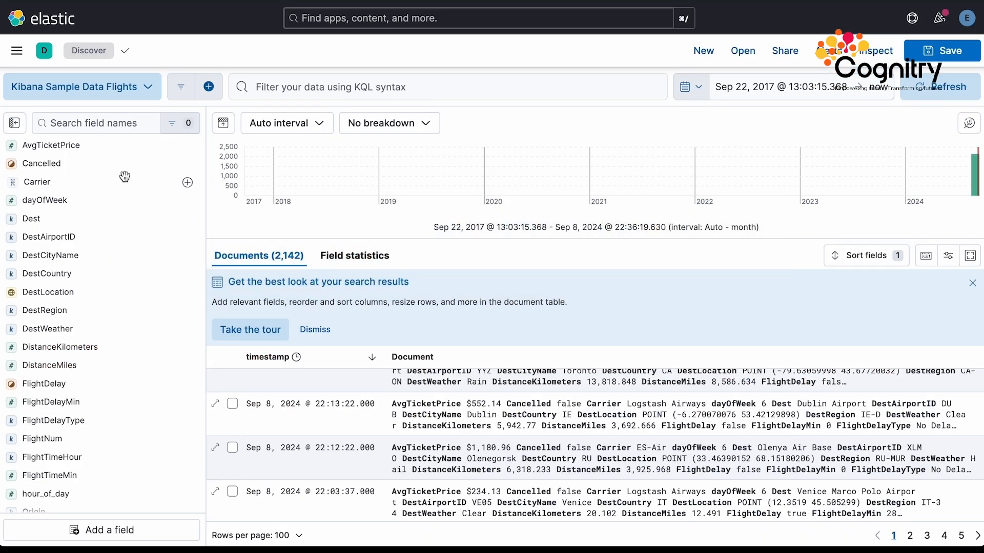
Add the Carrier, Dest and DestCountry fields as columns of the documents table.
left_click(189, 186)
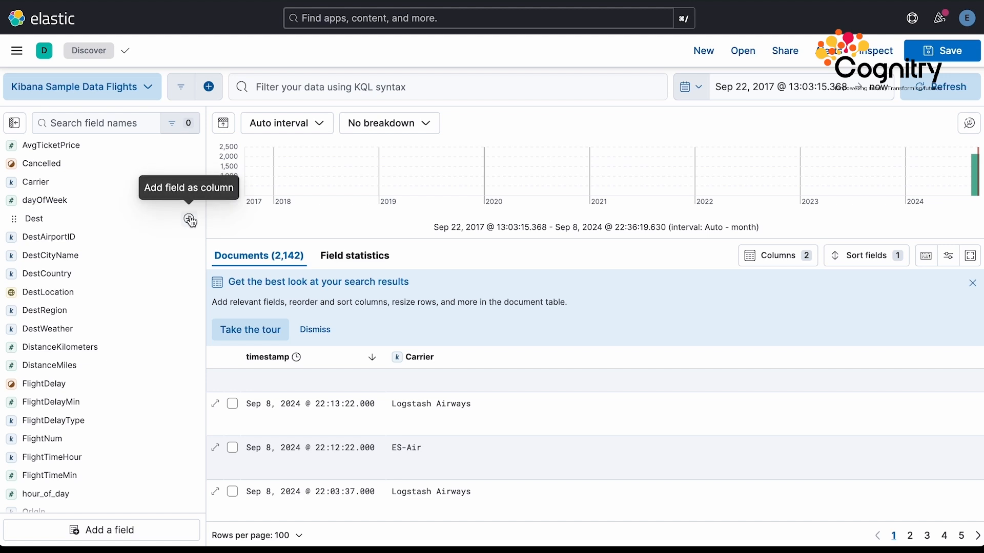
left_click(190, 220)
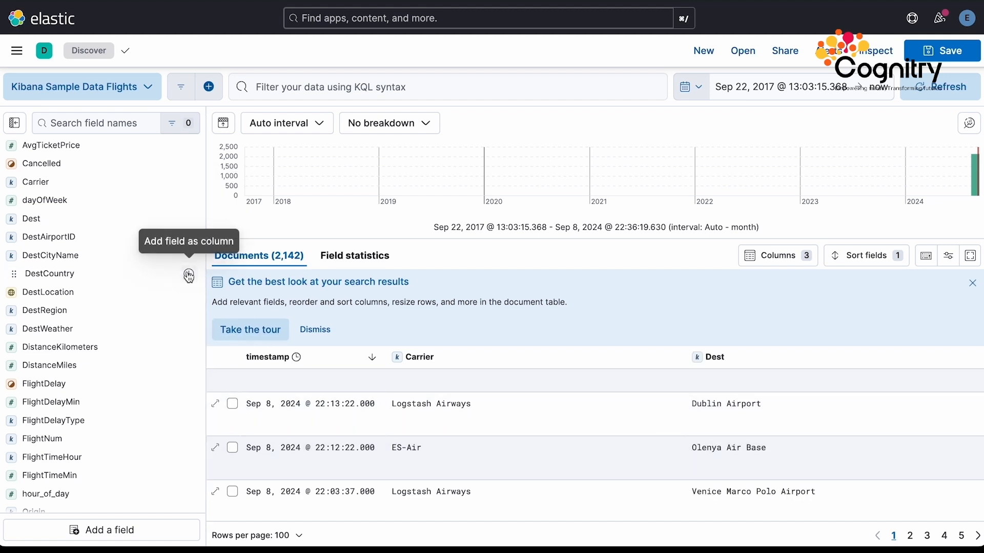
left_click(188, 275)
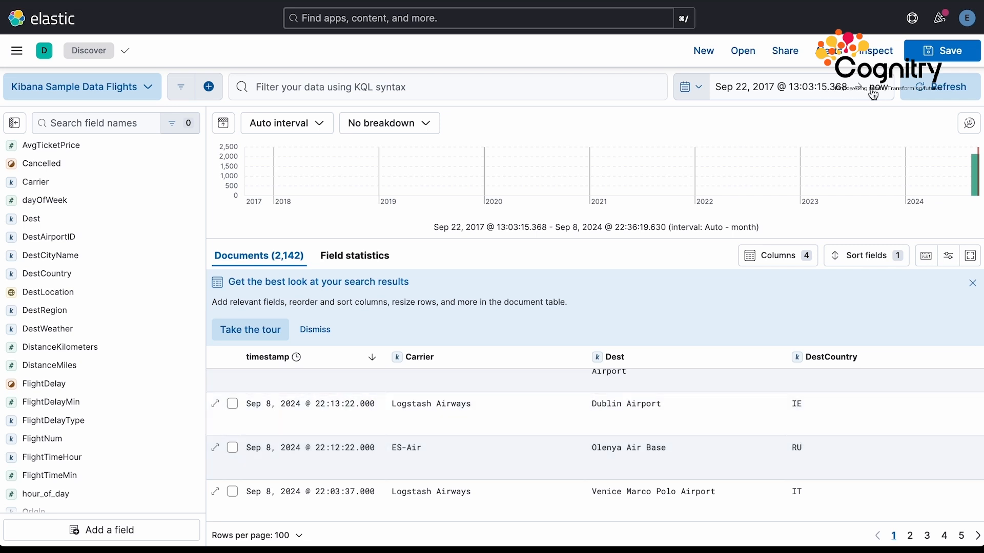
Set the time range's start to the relative value 7 years ago and update the results.
left_click(808, 96)
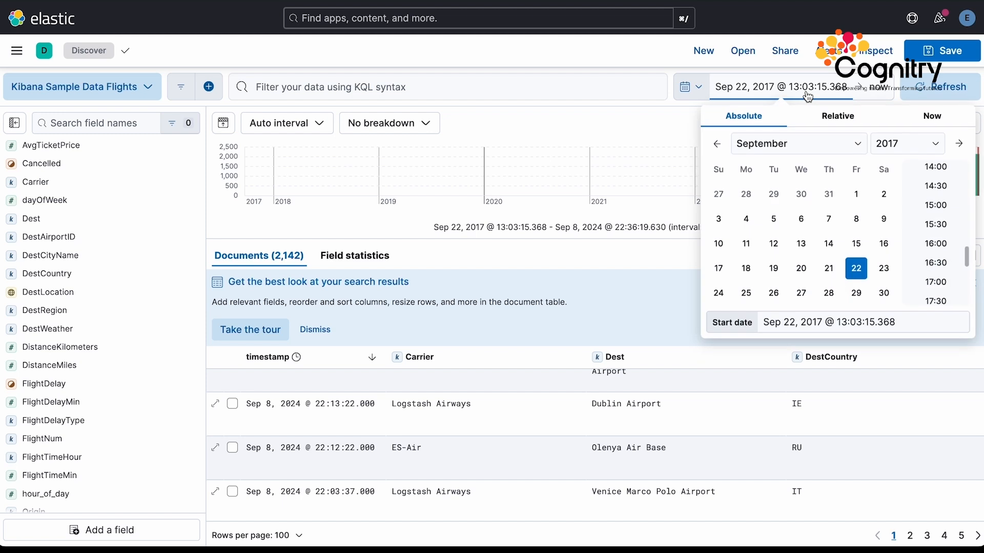
left_click(853, 120)
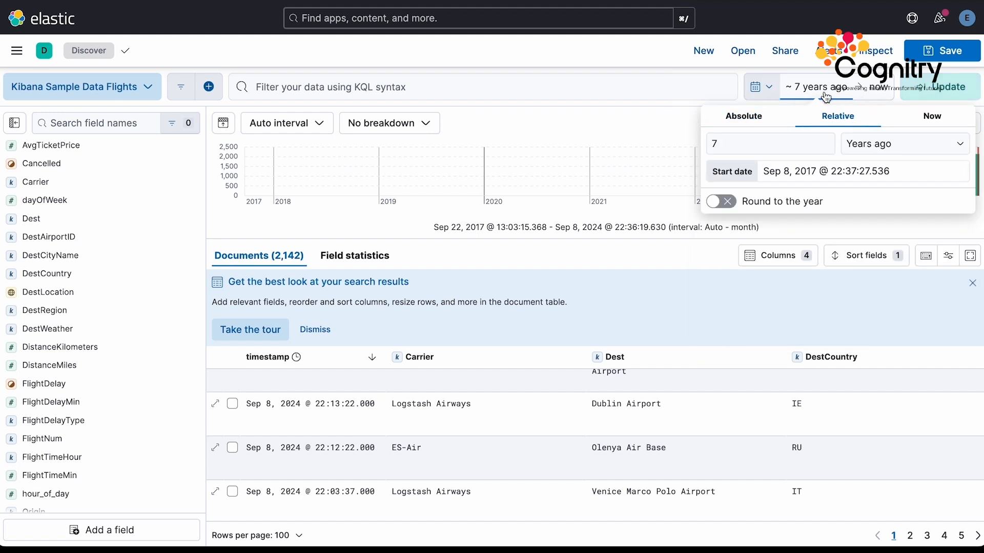
left_click(923, 92)
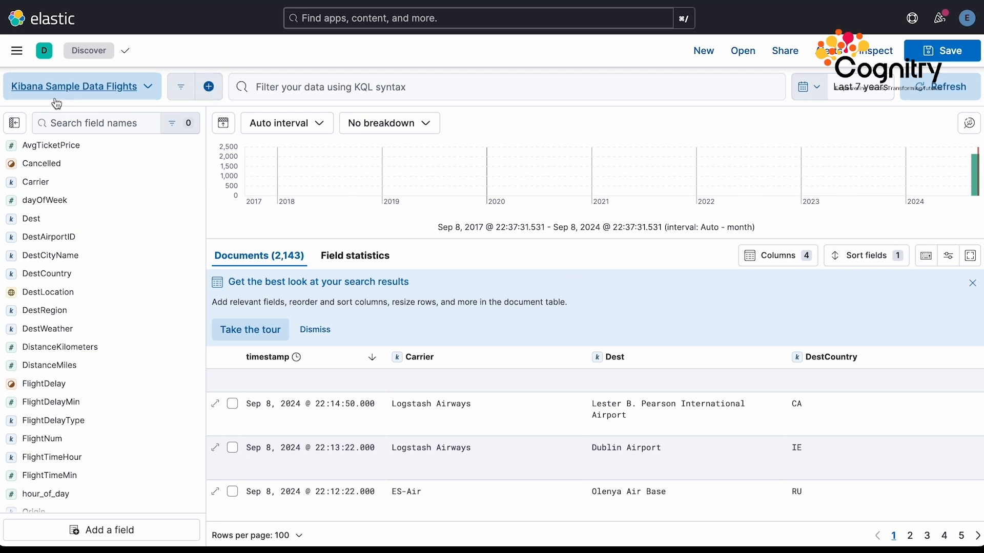
Begin a KQL filter query on the DestCityName field.
left_click(333, 90)
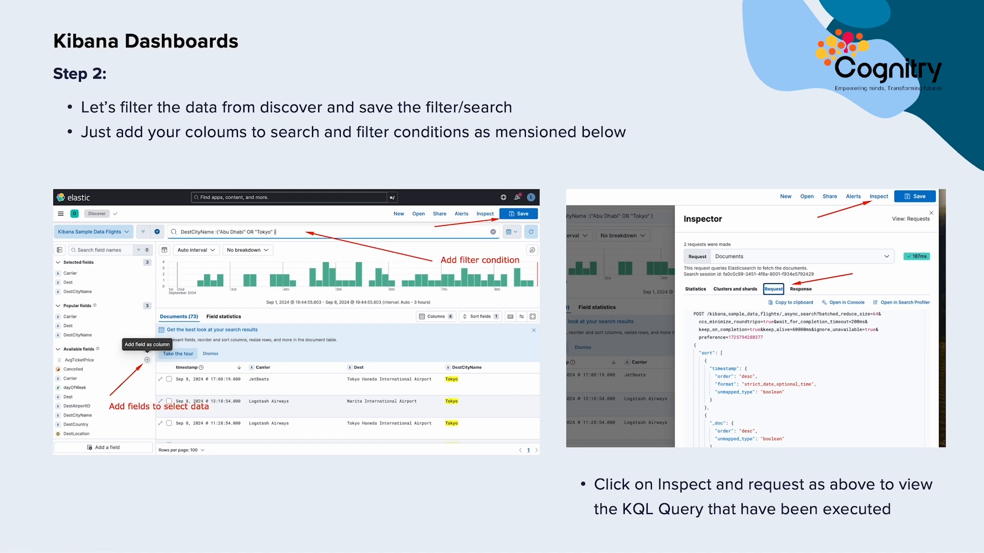
key("super+Tab")
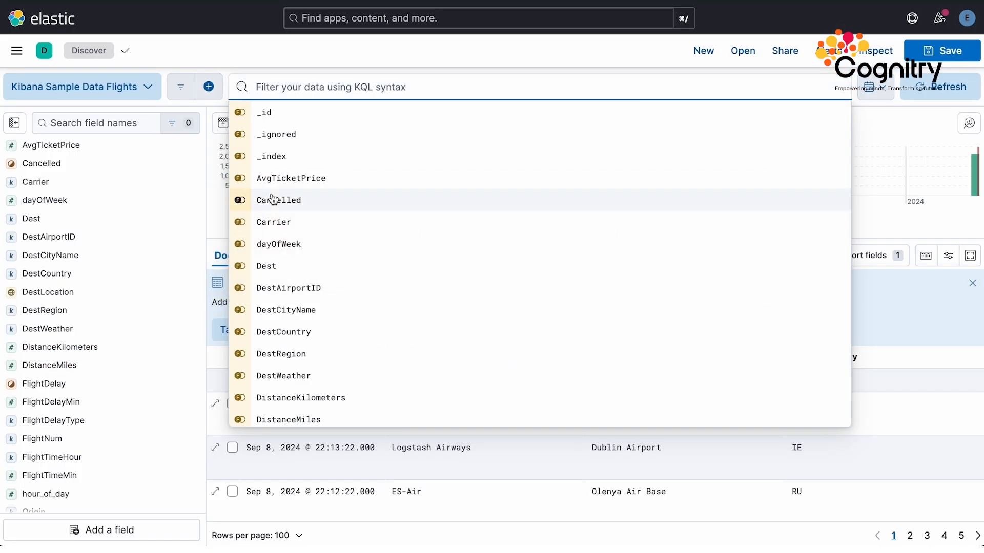
type("di")
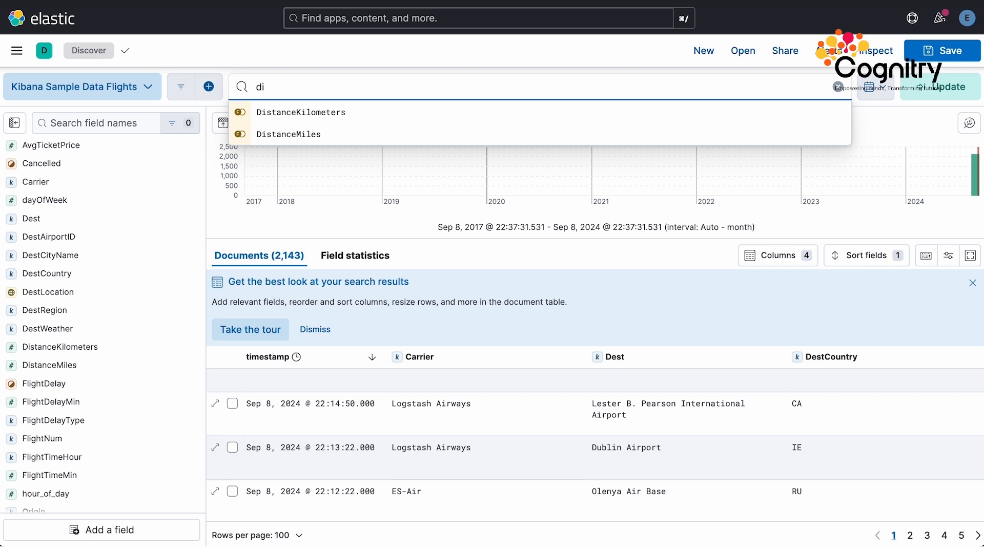
key("BackSpace")
key("BackSpace")
type("Di")
type("s")
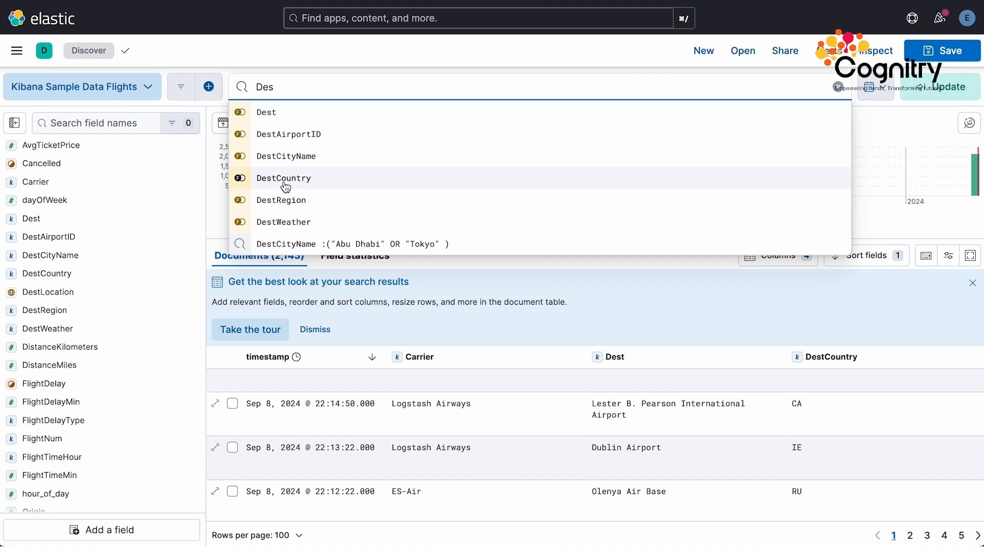
left_click(287, 162)
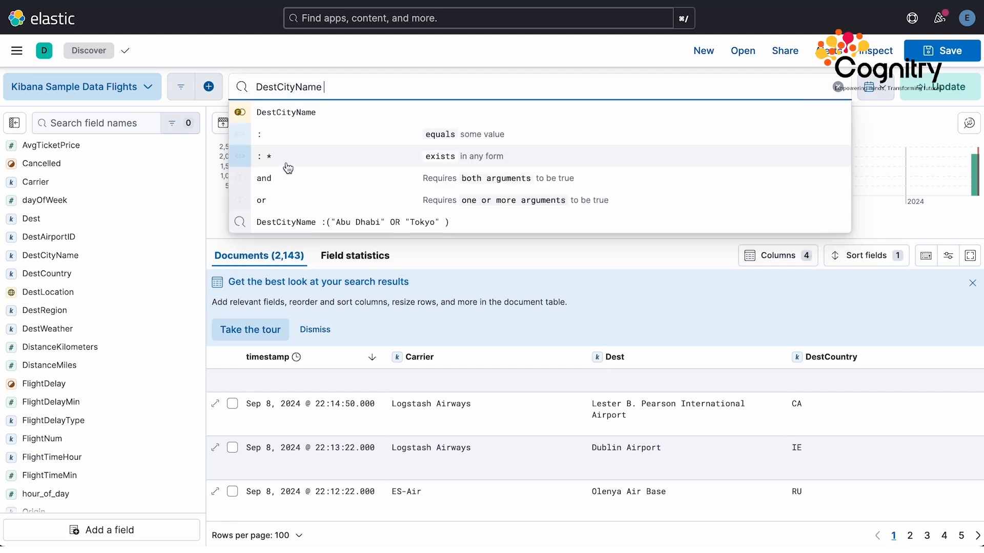
Complete the DestCityName query as DestCityName :("Abu Dhabi" OR "Tokyo") and update the results.
type(":")
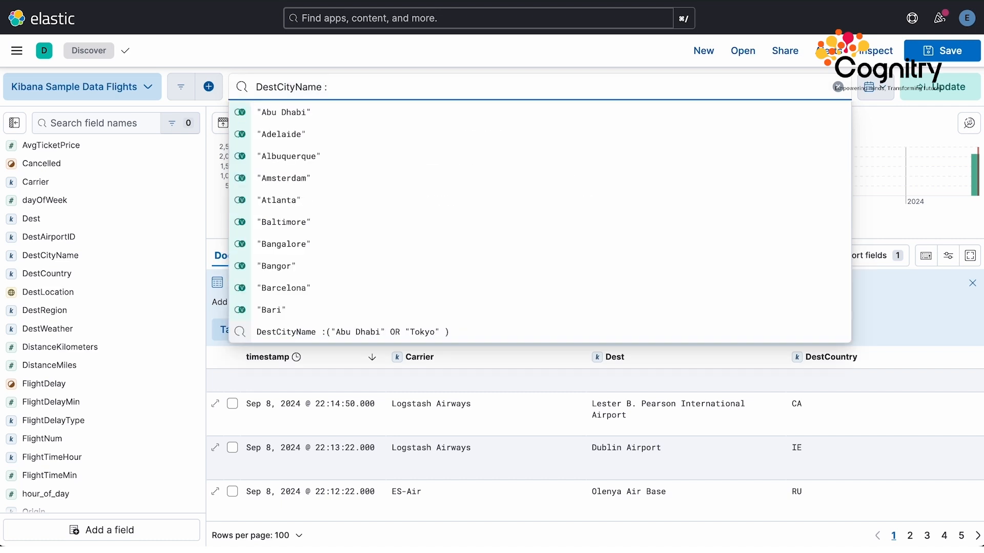
type("(")
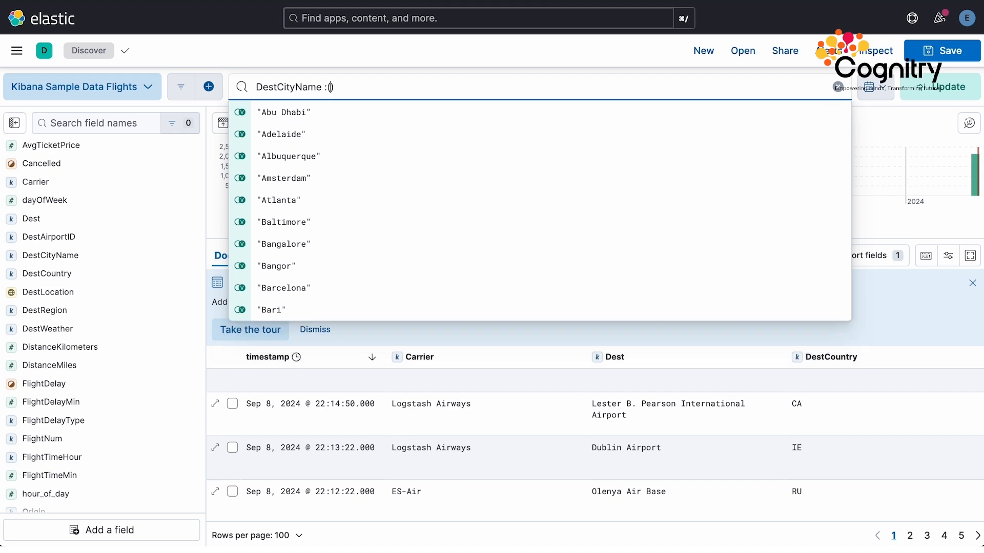
left_click(285, 115)
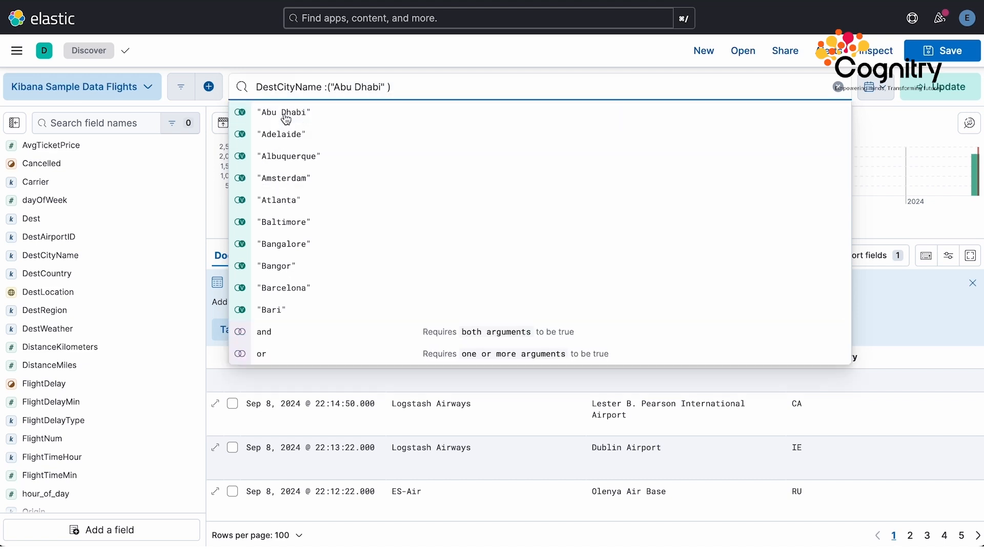
type("OR")
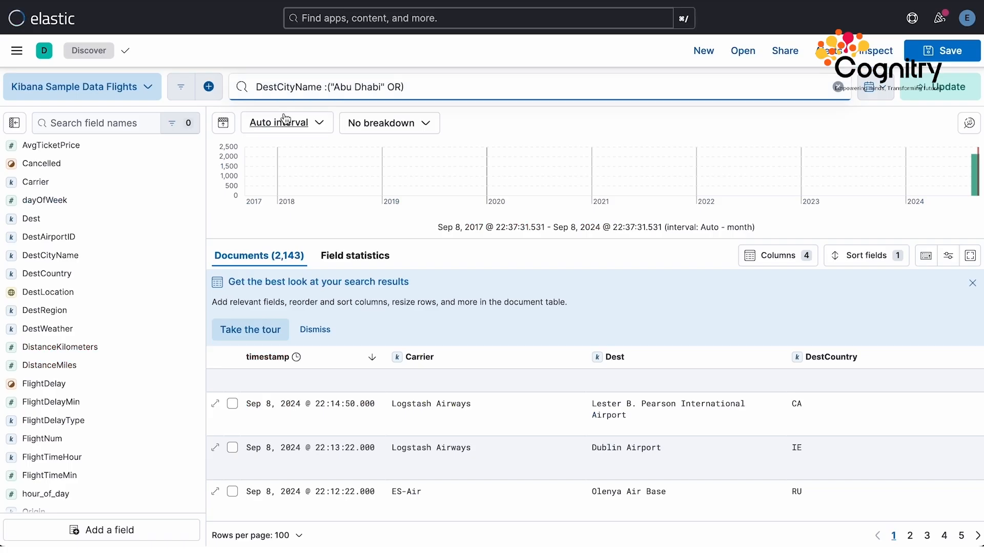
type("\"Abu Dhabi\" OR")
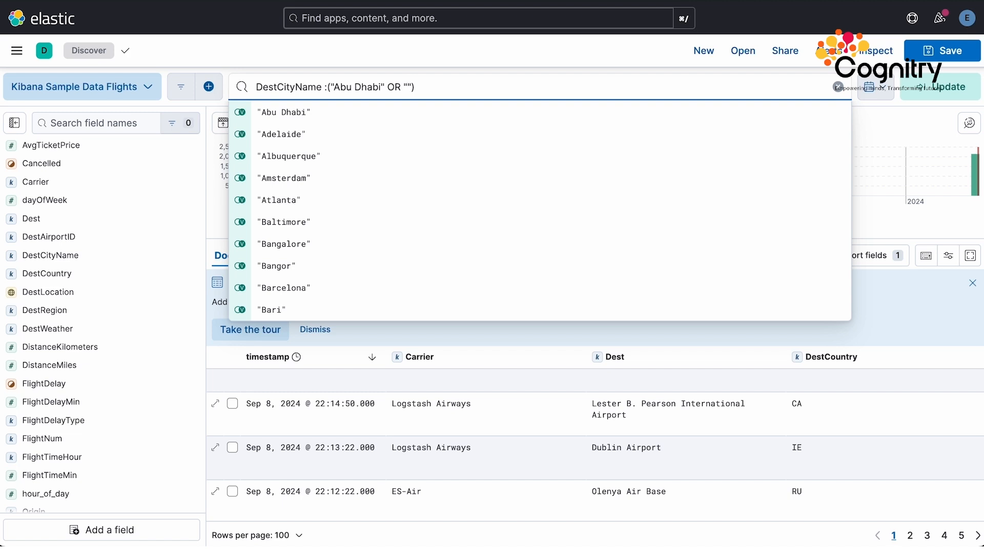
type("To")
left_click(275, 135)
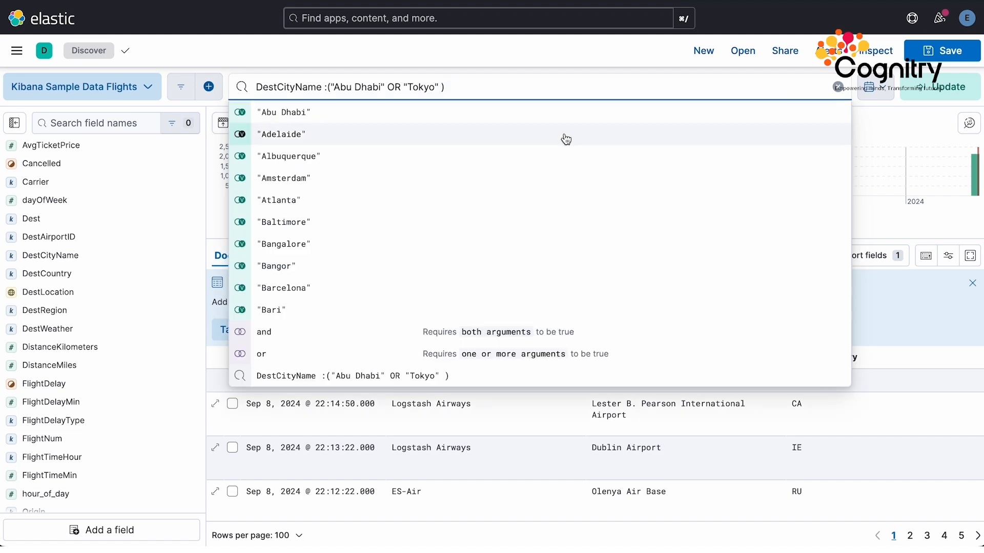
left_click(945, 92)
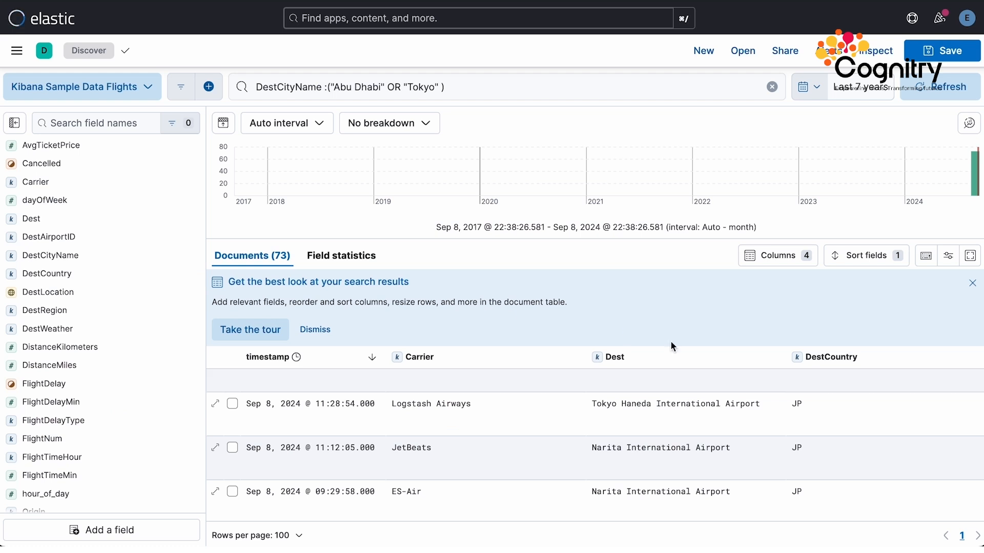
left_click(943, 88)
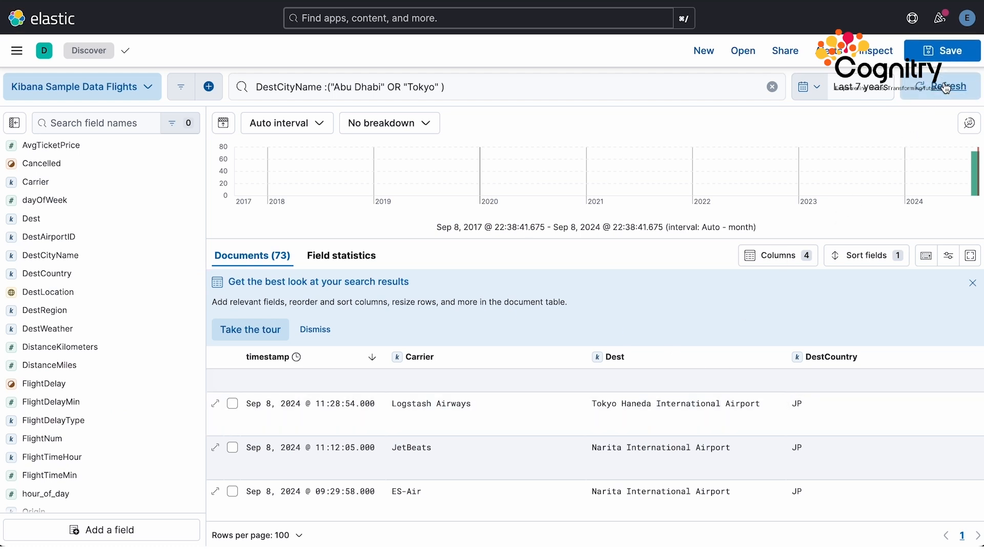
left_click(947, 88)
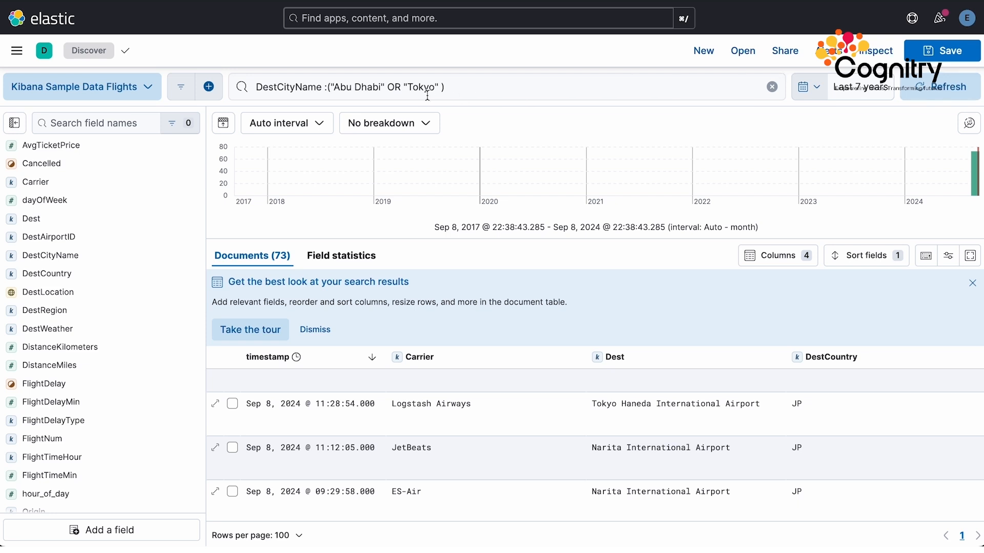
left_click(321, 89)
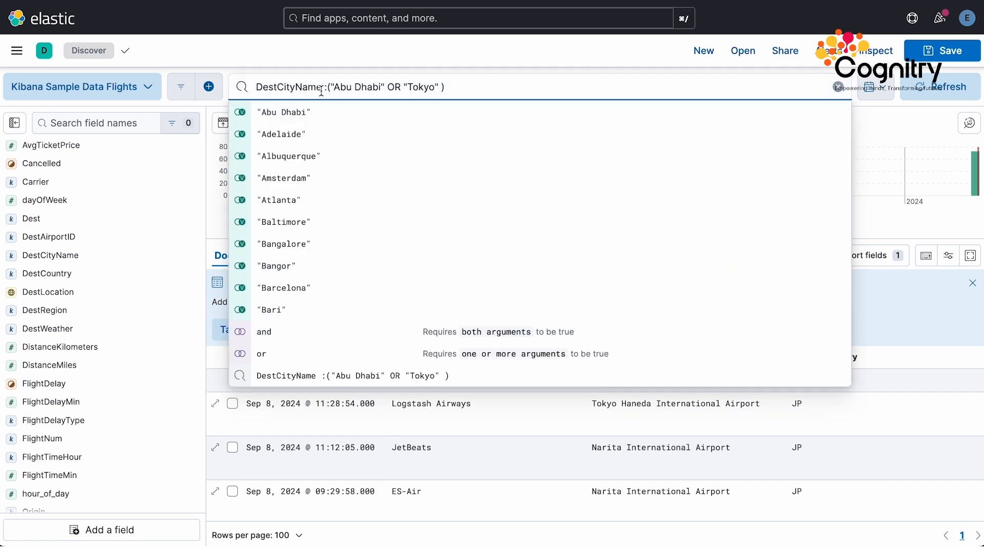
key("BackSpace")
key("BackSpace")
key("BackSpace")
key("BackSpace")
key("BackSpace")
key("BackSpace")
key("BackSpace")
key("BackSpace")
type("c")
key("BackSpace")
type("C")
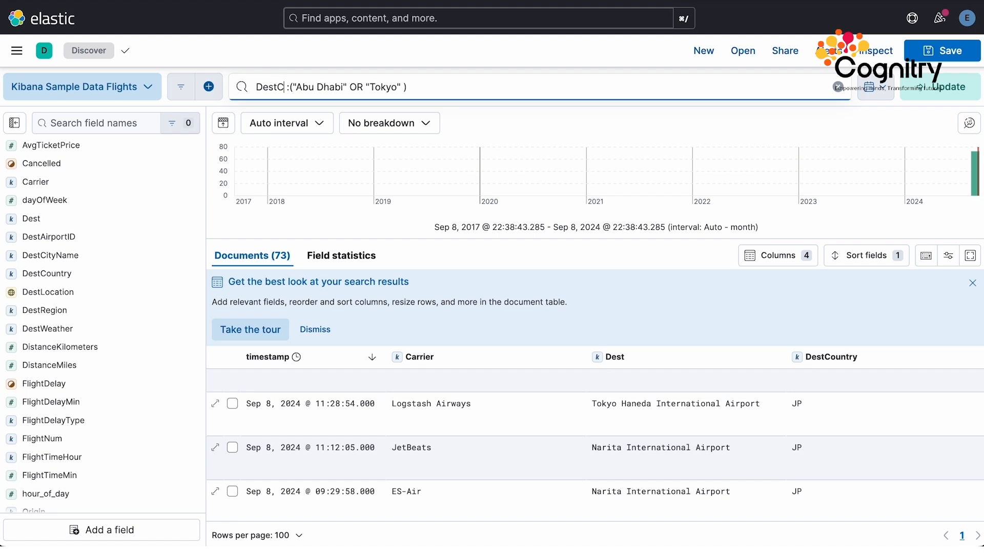
Replace the entire query with the DestCountry field.
left_click_drag(423, 90, 227, 89)
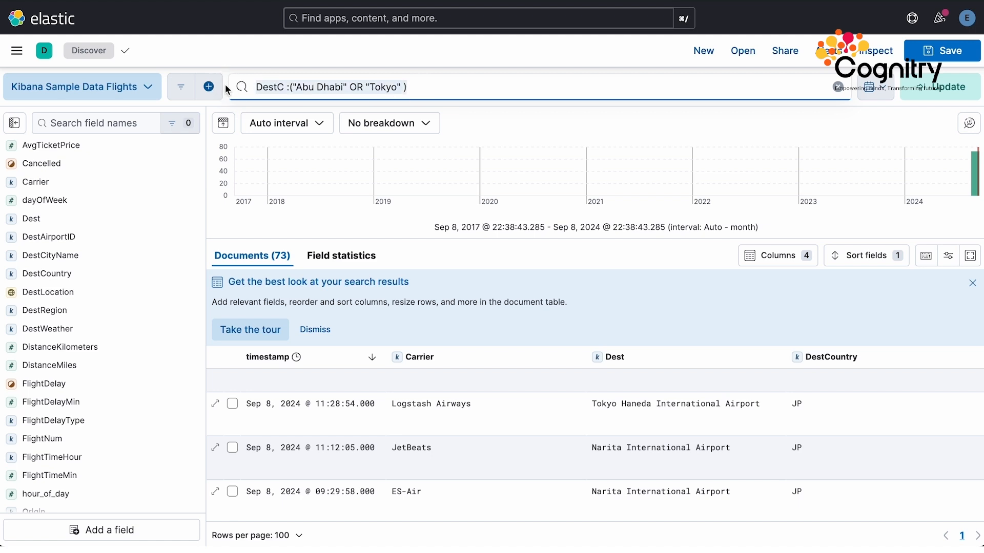
type("Des")
key("Down")
key("Down")
key("Down")
key("Return")
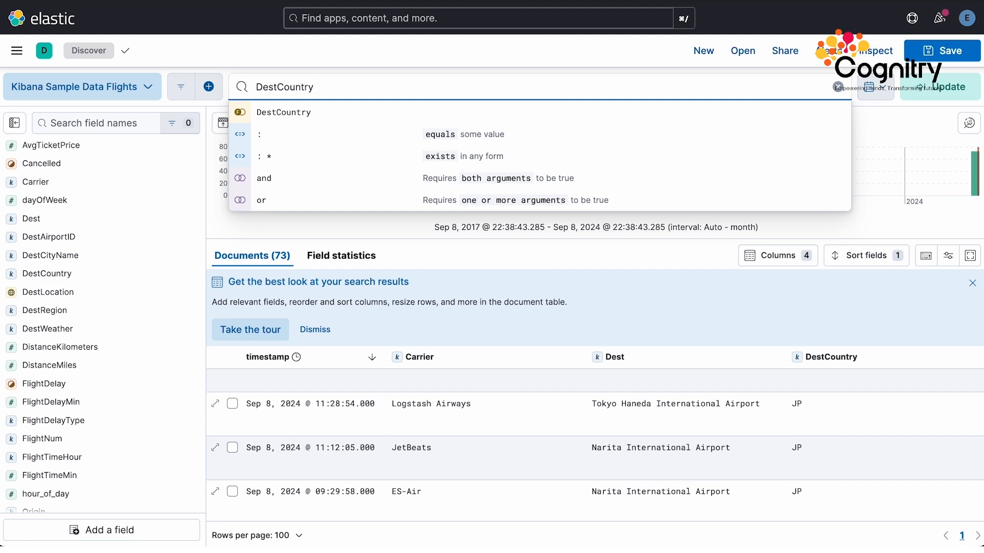
Complete the query as DestCountry:("JP") and update the results.
type(":")
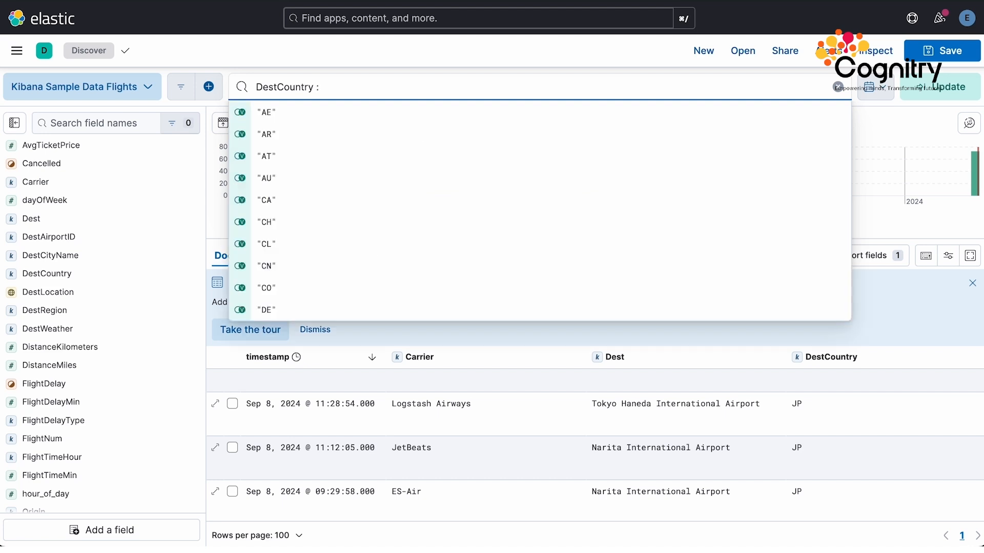
key("BackSpace")
type(":(Jp")
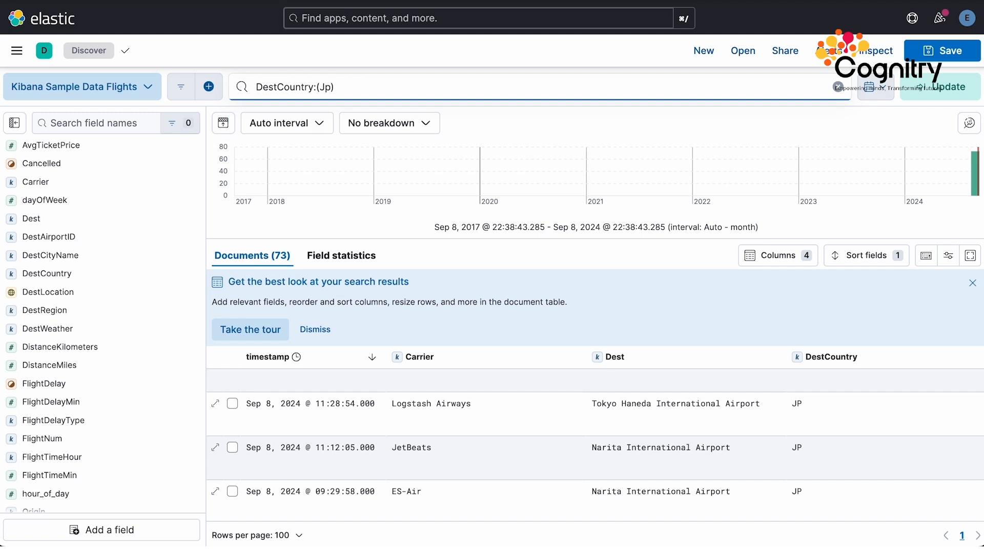
key("BackSpace")
key("BackSpace")
type("\"")
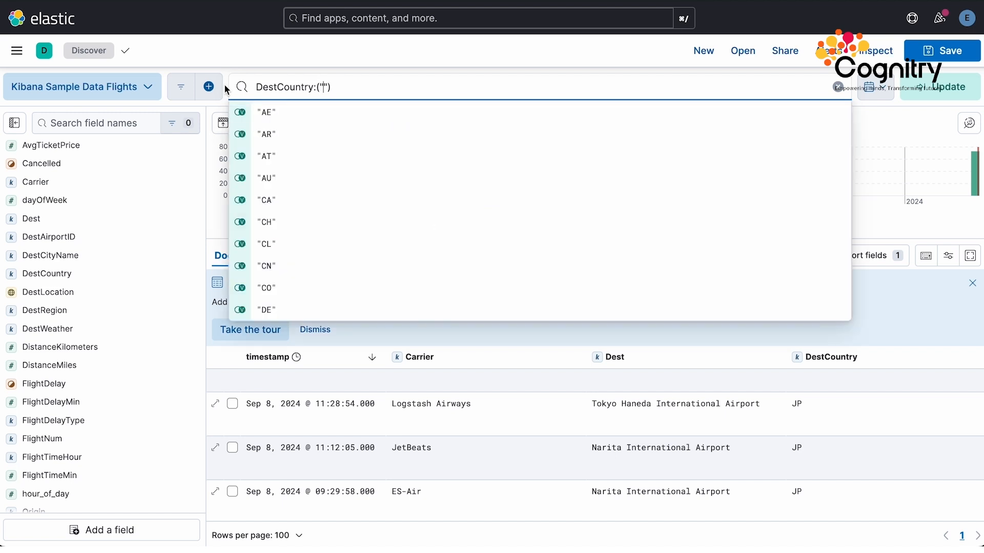
type("J")
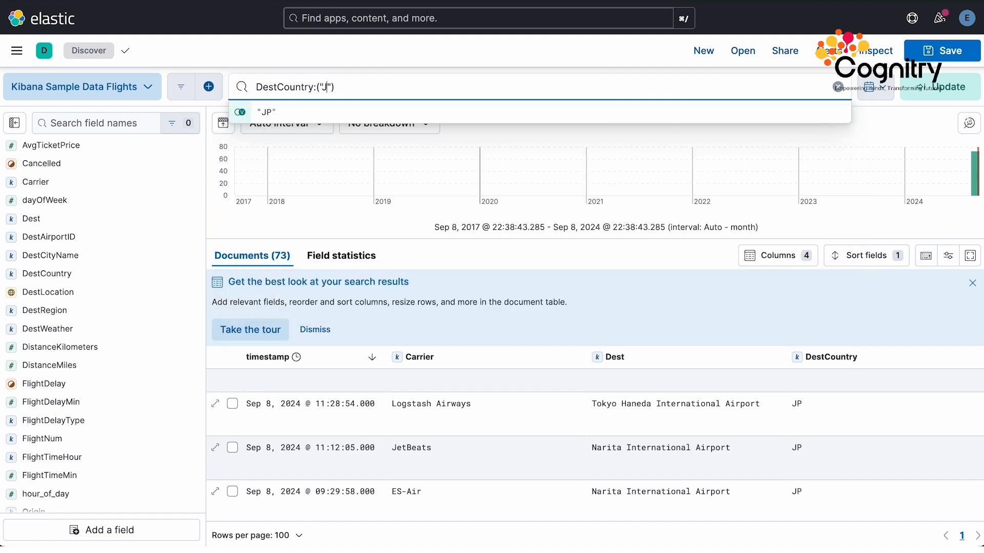
left_click(268, 114)
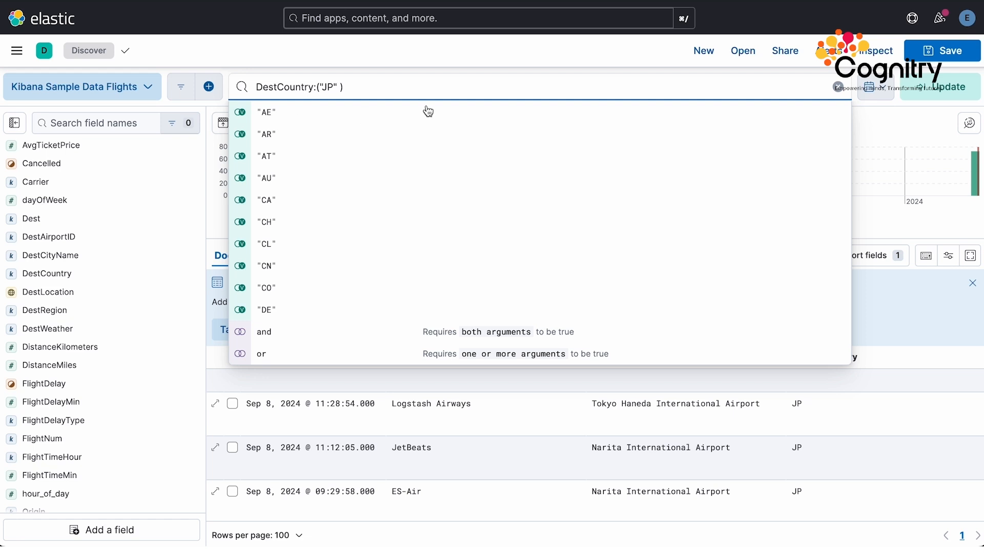
left_click(947, 86)
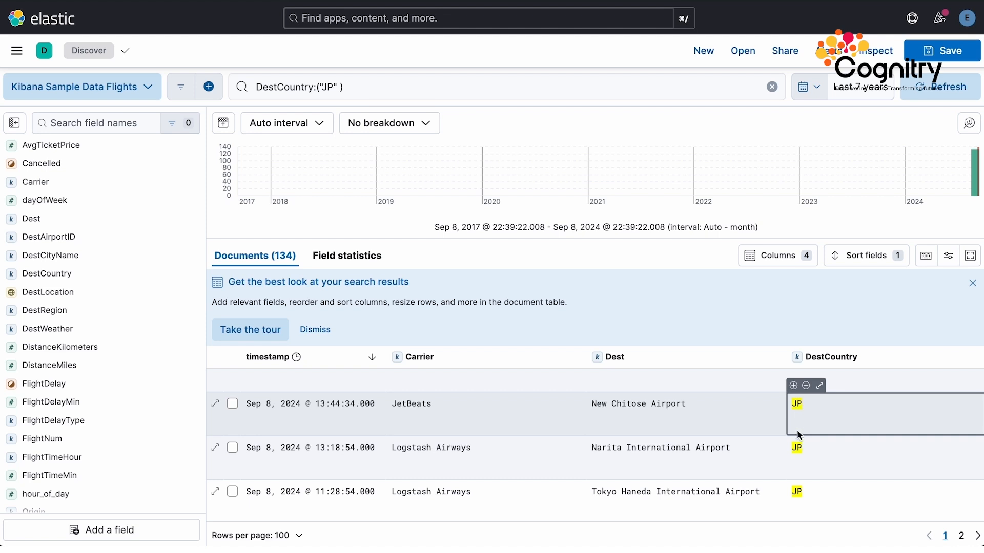
mouse_move(794, 463)
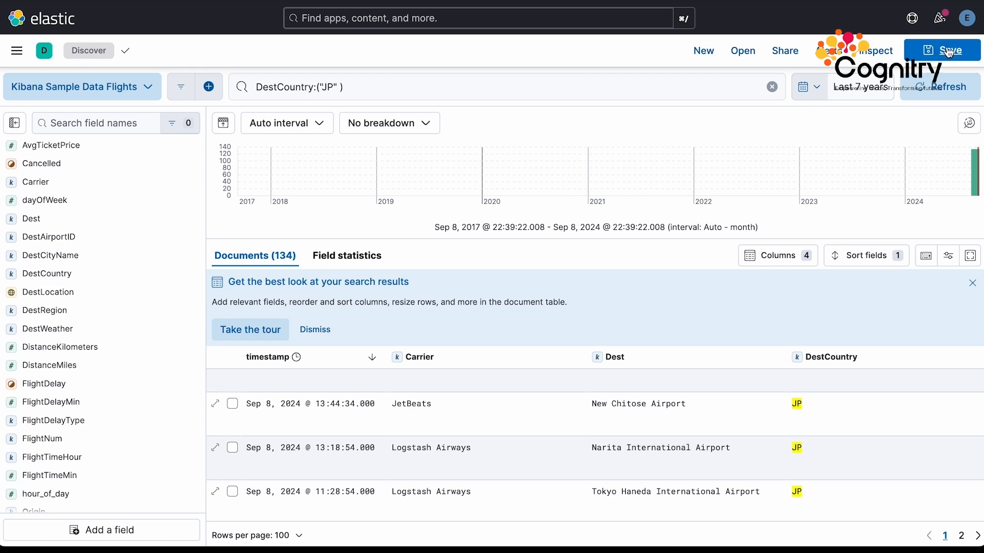
Save the search as "My First Filter" with a newly created tag named "Tutorial 2".
left_click(948, 51)
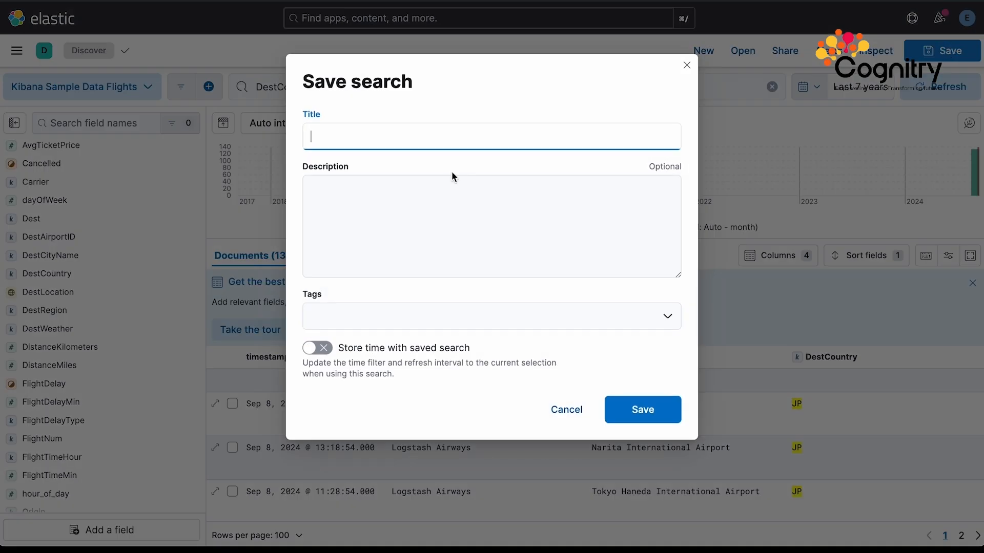
type("My First Filter")
left_click(664, 320)
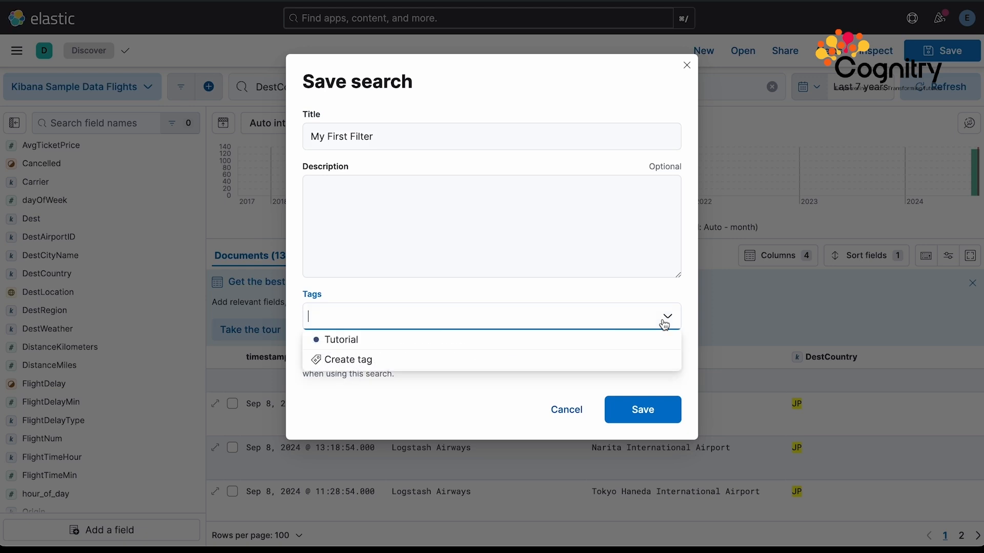
left_click(355, 361)
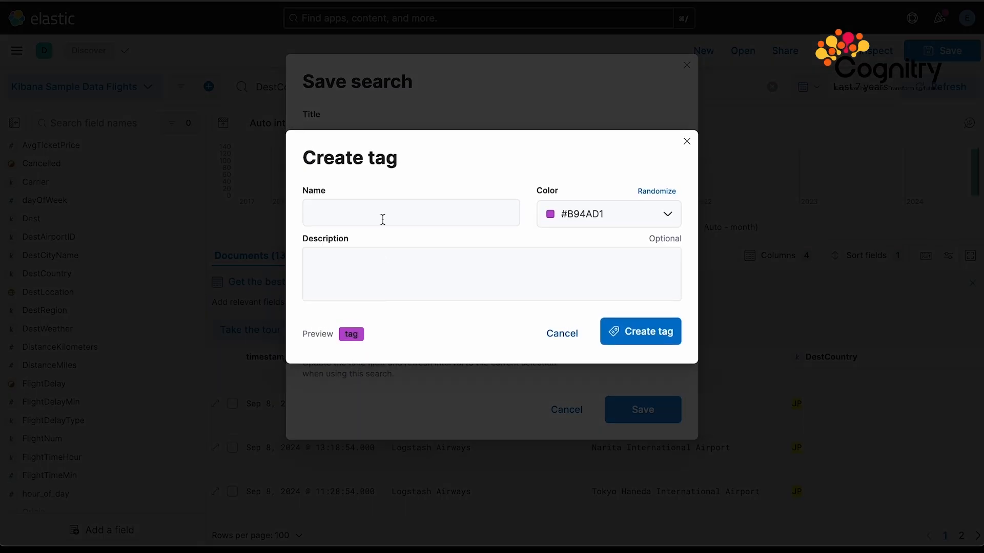
left_click(384, 213)
type("Tutori")
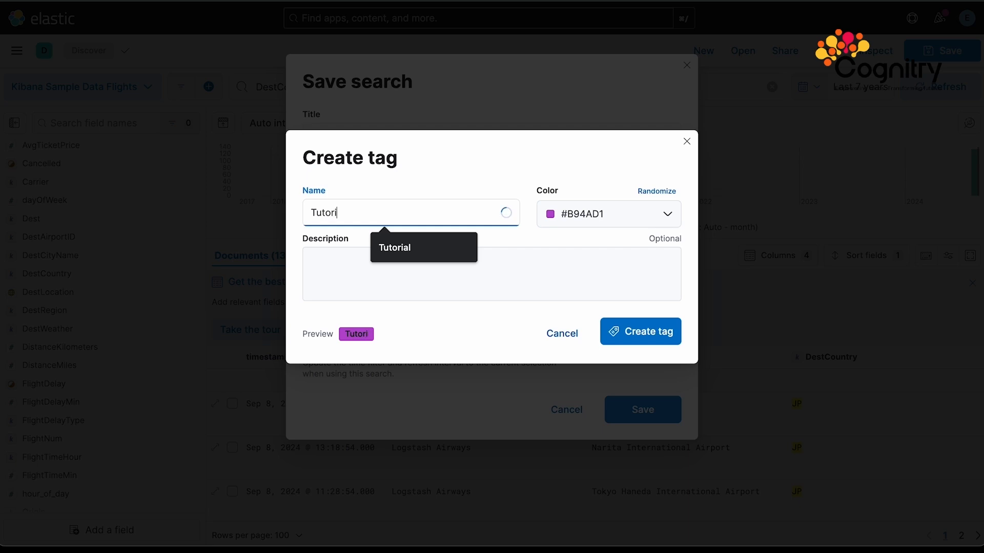
type("al 2")
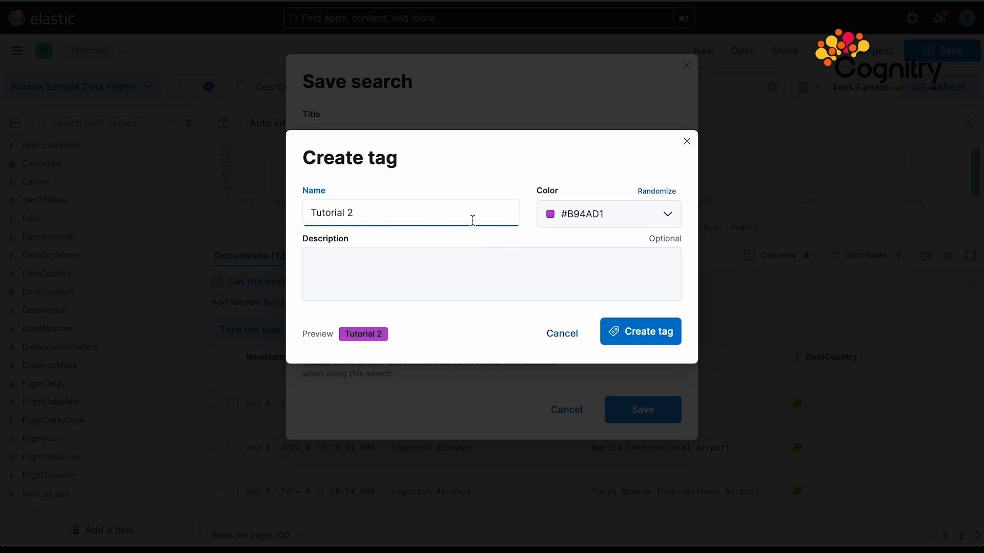
left_click(648, 333)
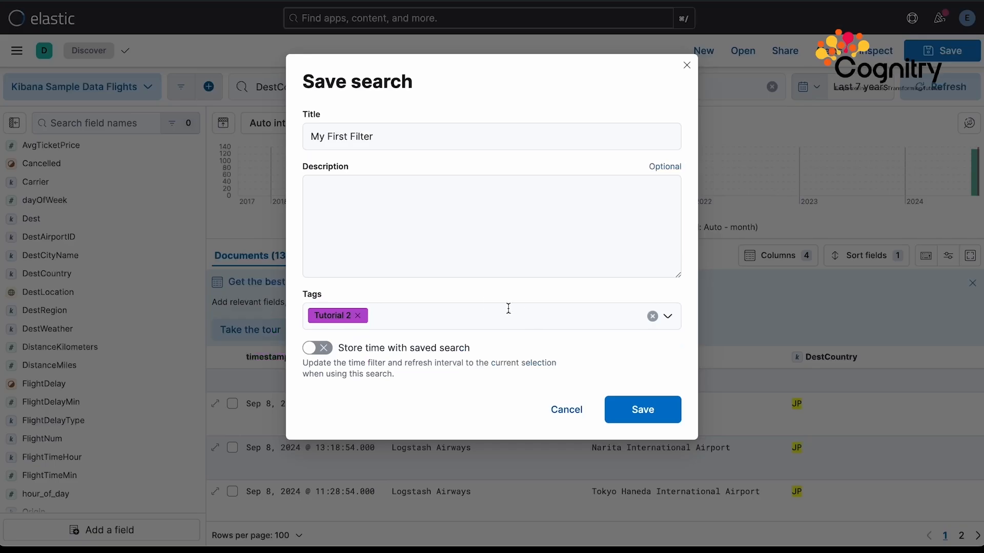
left_click(634, 407)
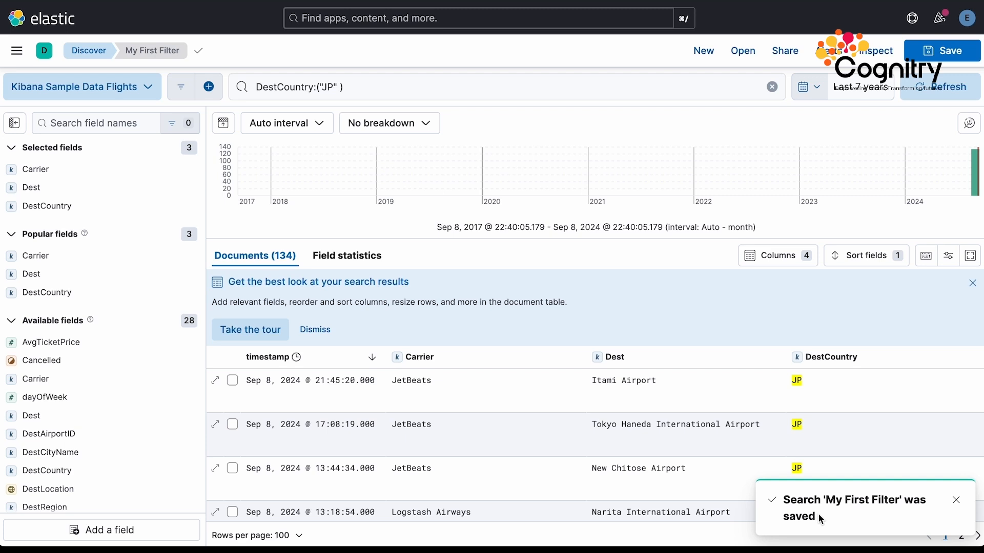
Switch to the presentation to check the Step 2 instructions on inspecting the request, and return to Kibana.
key("super+Tab")
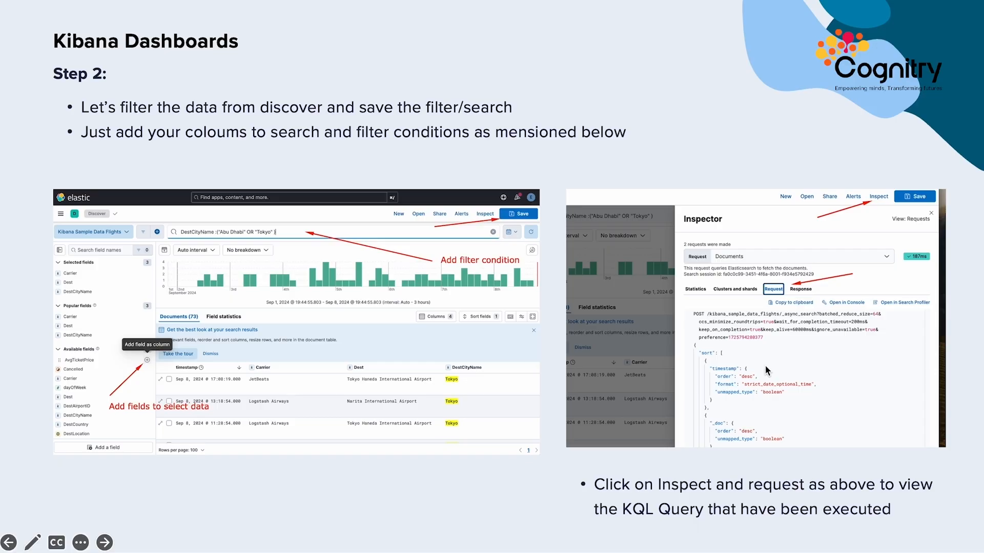
key("super+Tab")
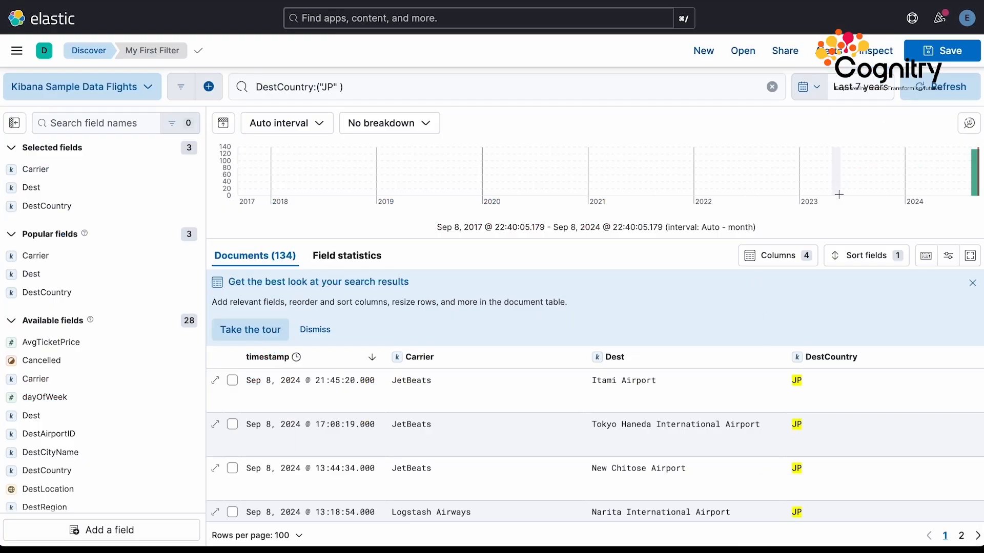
key("super+Tab")
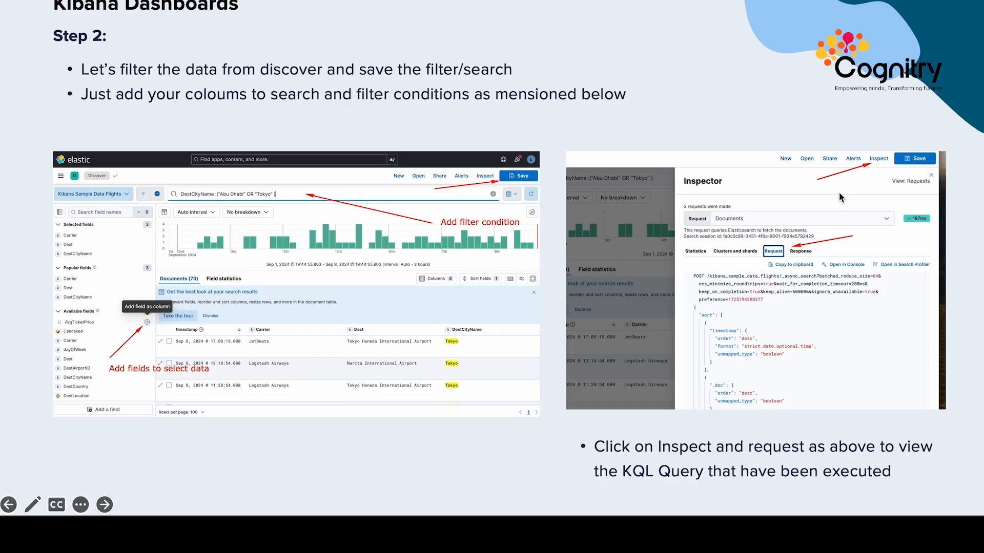
key("super+Tab")
Inspect the saved search's Documents request and read through its query body, including the DestCountry filter.
left_click(882, 58)
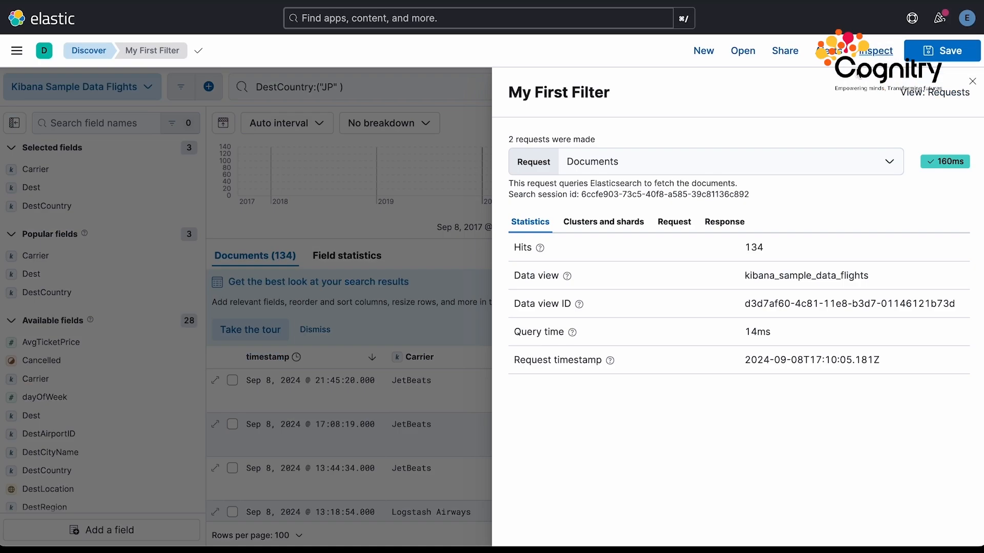
left_click(666, 228)
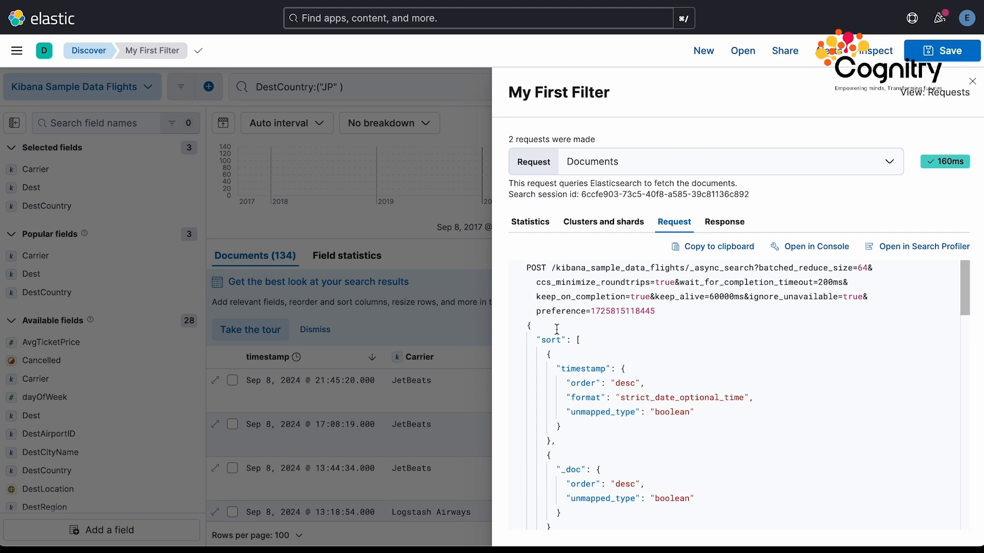
scroll(563, 381, "down", 2)
scroll(564, 380, "up", 2)
scroll(585, 397, "down", 9)
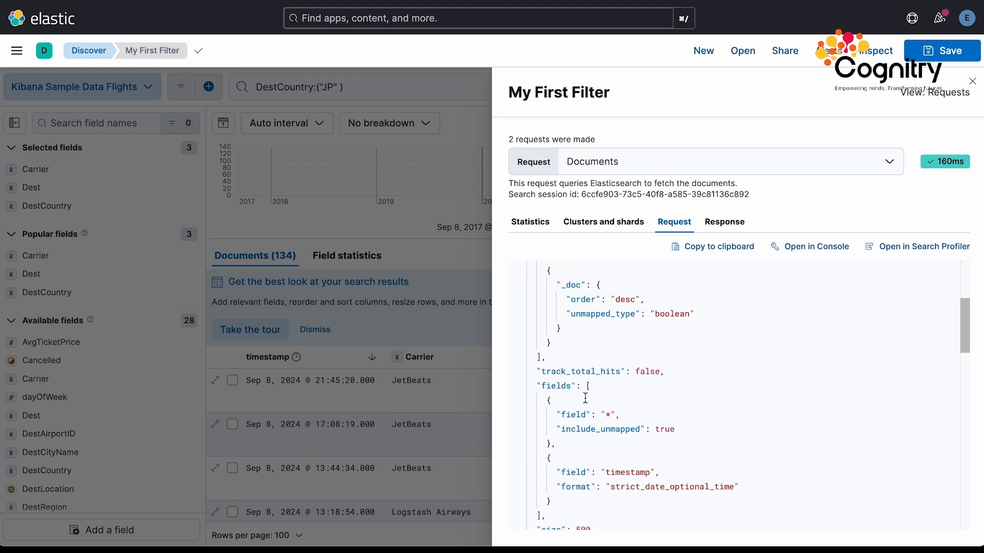
scroll(585, 397, "down", 8)
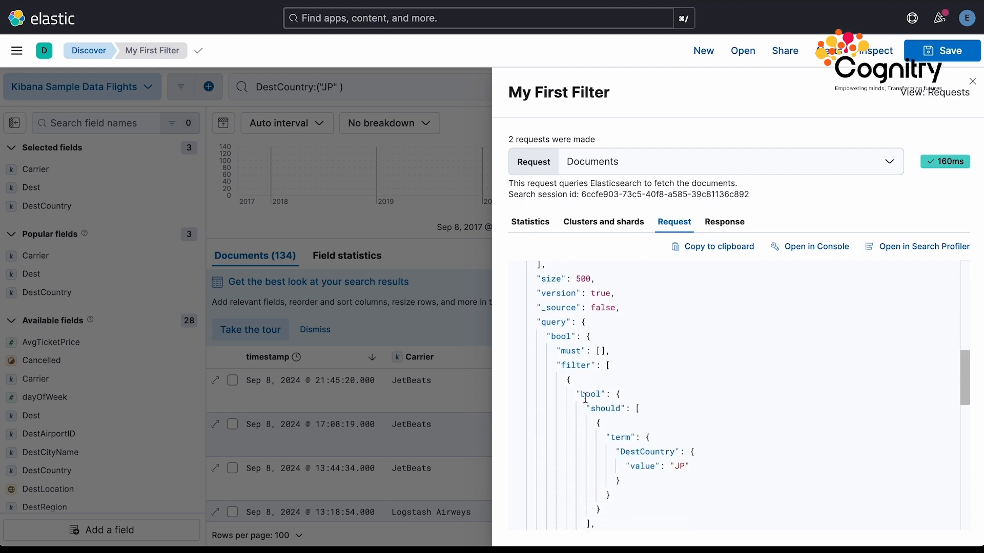
scroll(585, 397, "up", 17)
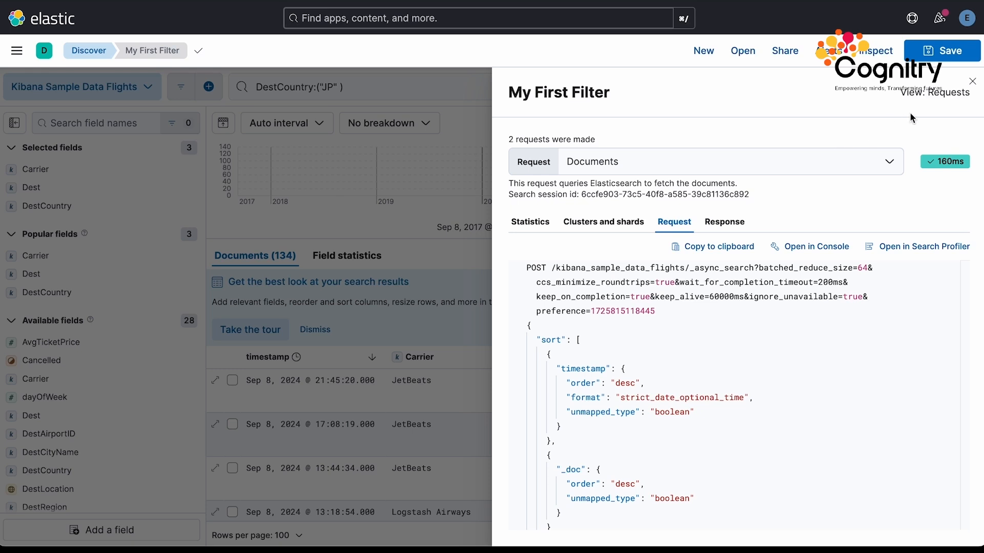
Close the request inspector and look through the list of saved searches for "My First Filter".
left_click(973, 82)
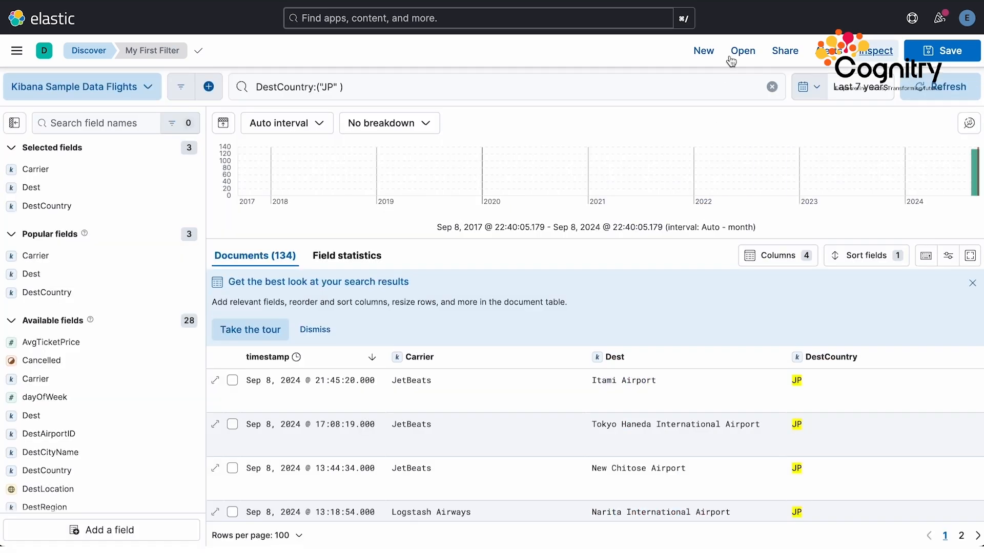
left_click(749, 51)
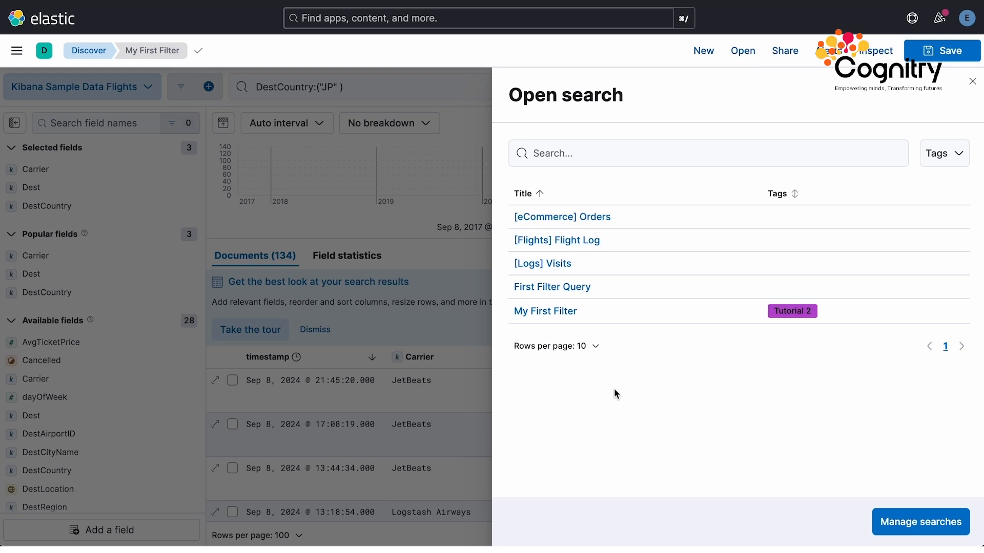
left_click(971, 82)
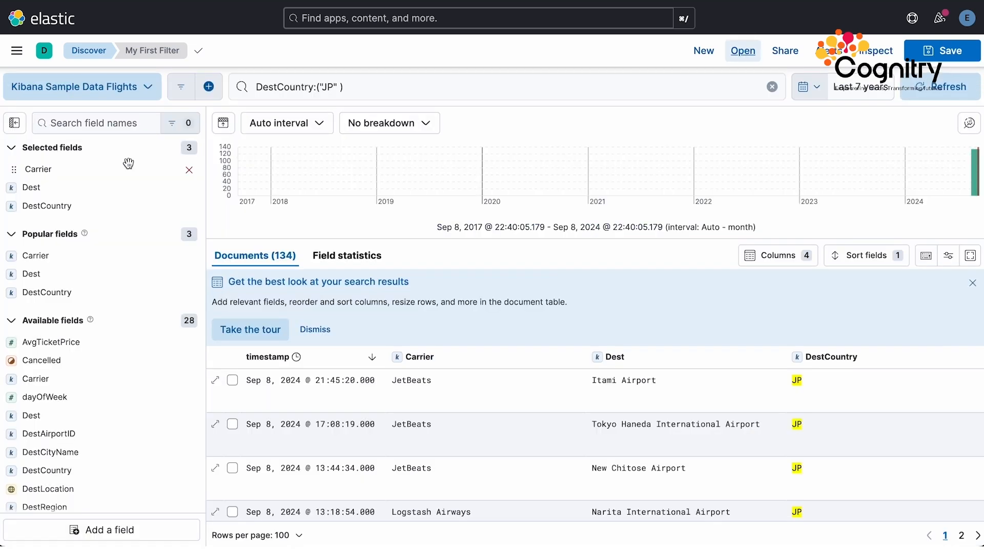
Switch to the presentation, check the Step 3 instructions on visualization, and return to Kibana.
key("super+Tab")
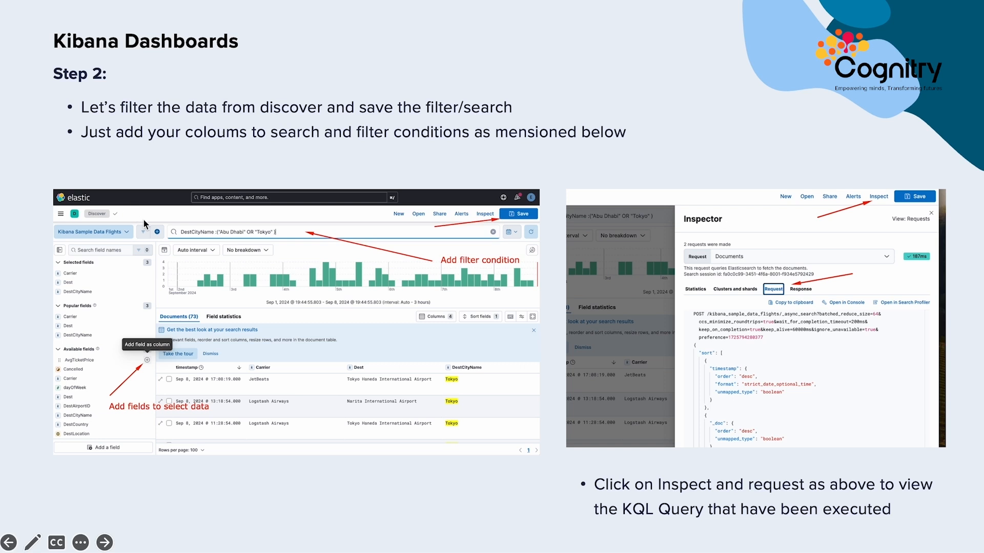
key("Right")
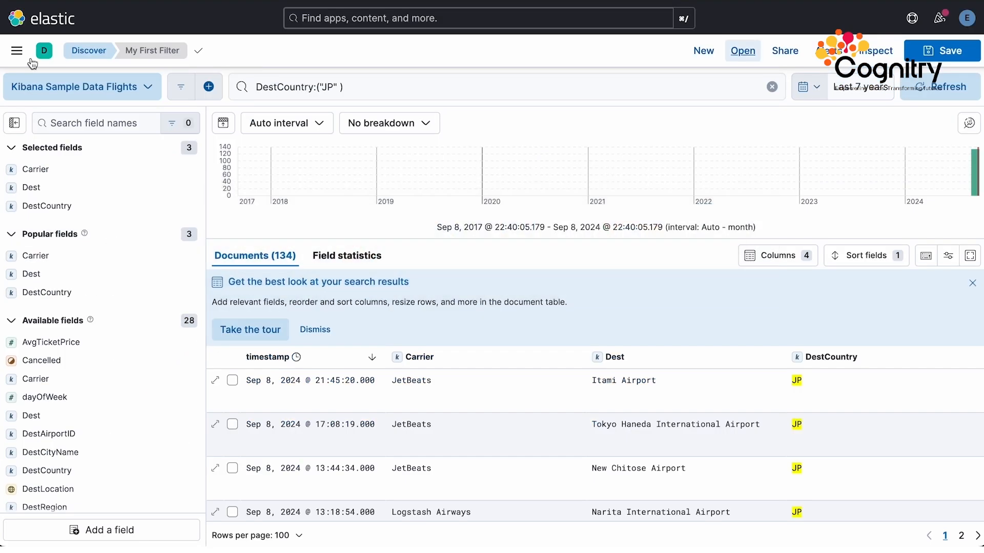
Go to the Visualize Library, browse its visualizations and start a new aggregation based visualization.
left_click(17, 50)
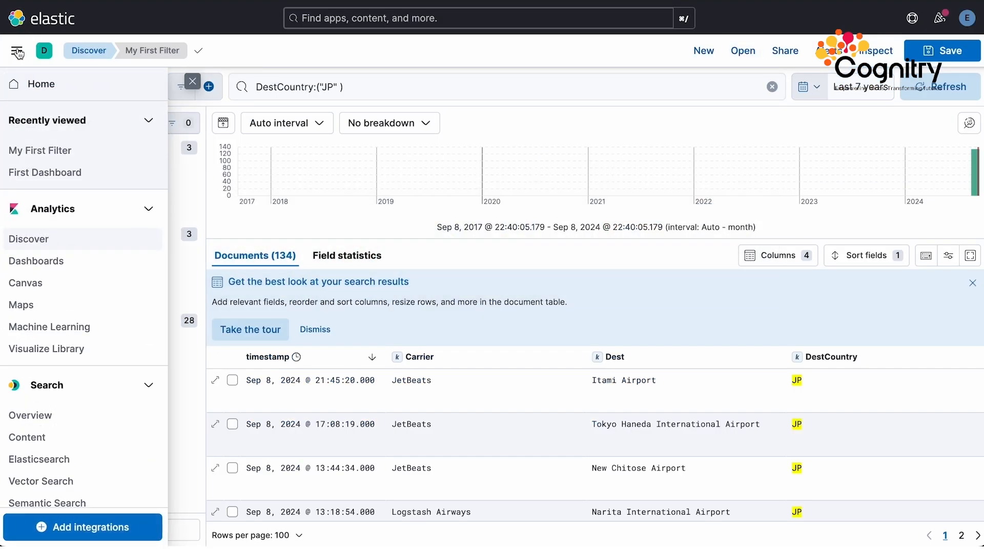
left_click(49, 350)
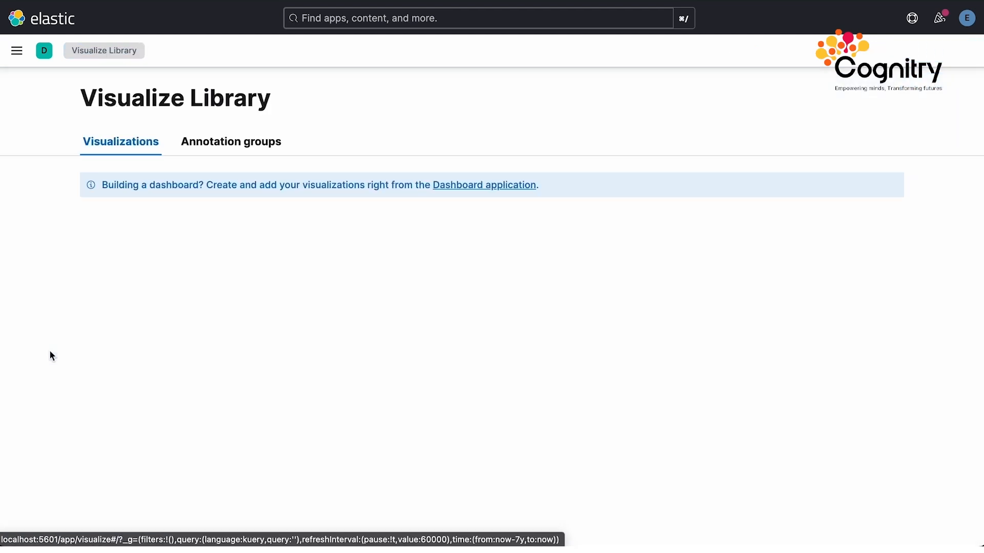
scroll(122, 315, "down", 8)
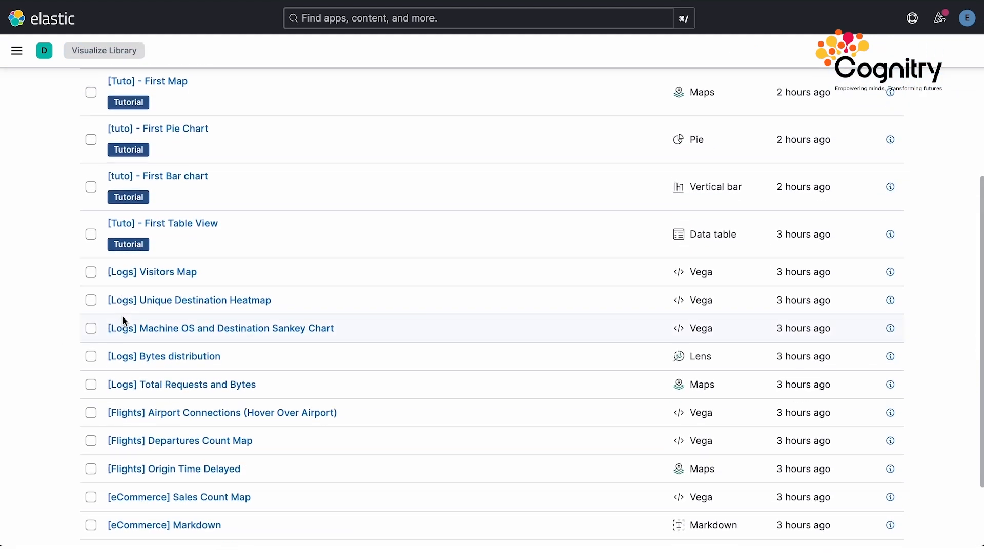
scroll(184, 170, "up", 8)
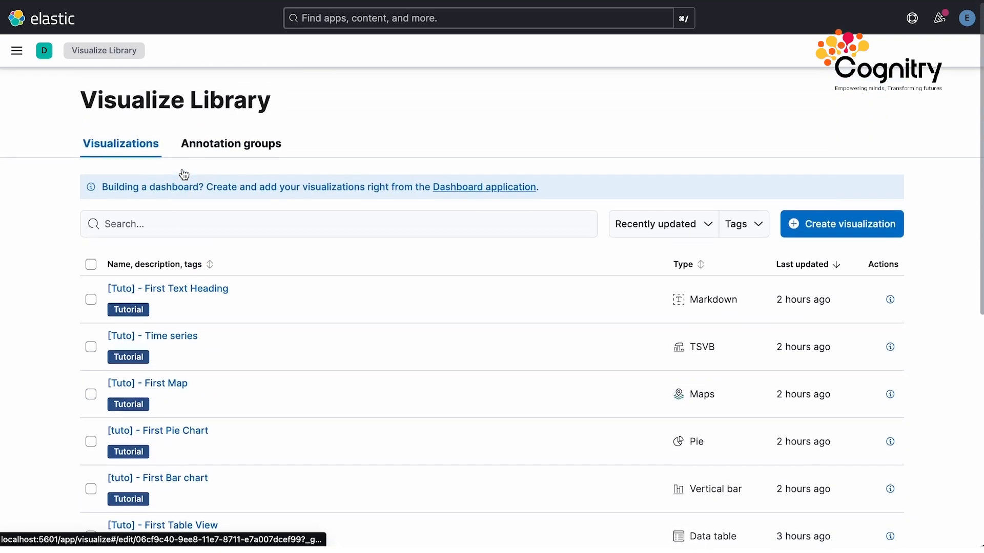
left_click(859, 228)
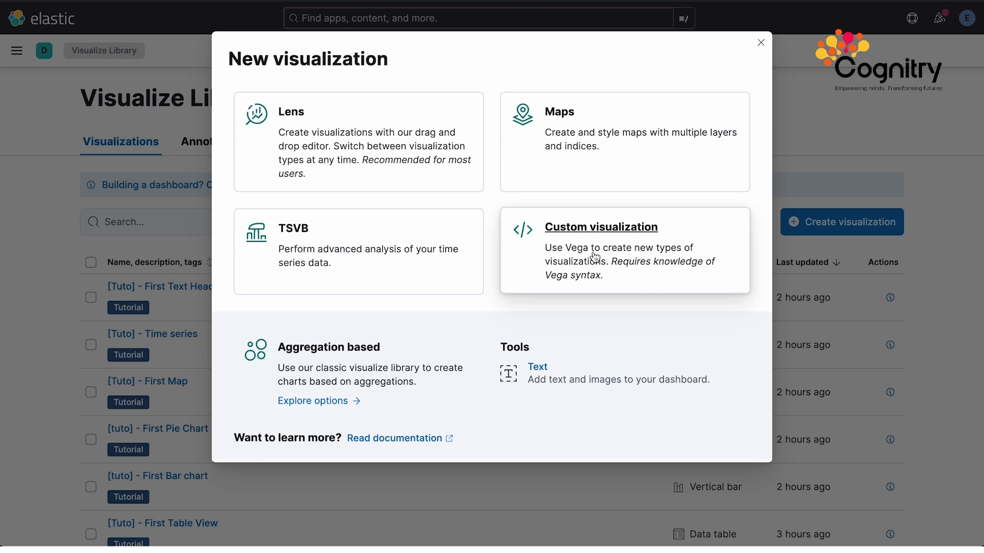
left_click(354, 351)
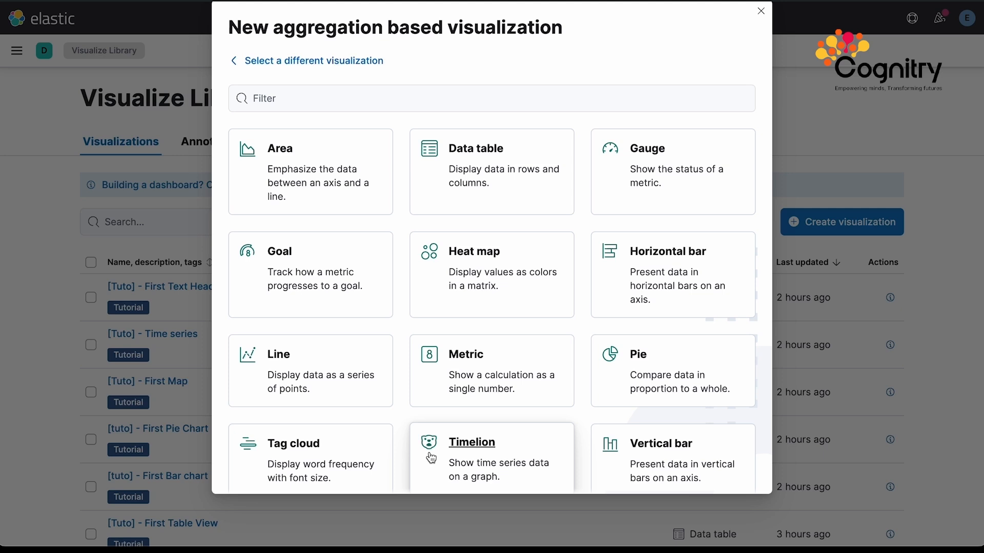
Switch to the presentation to check the Step 3 slides on aggregation based visualization, and return to Kibana.
key("super+Tab")
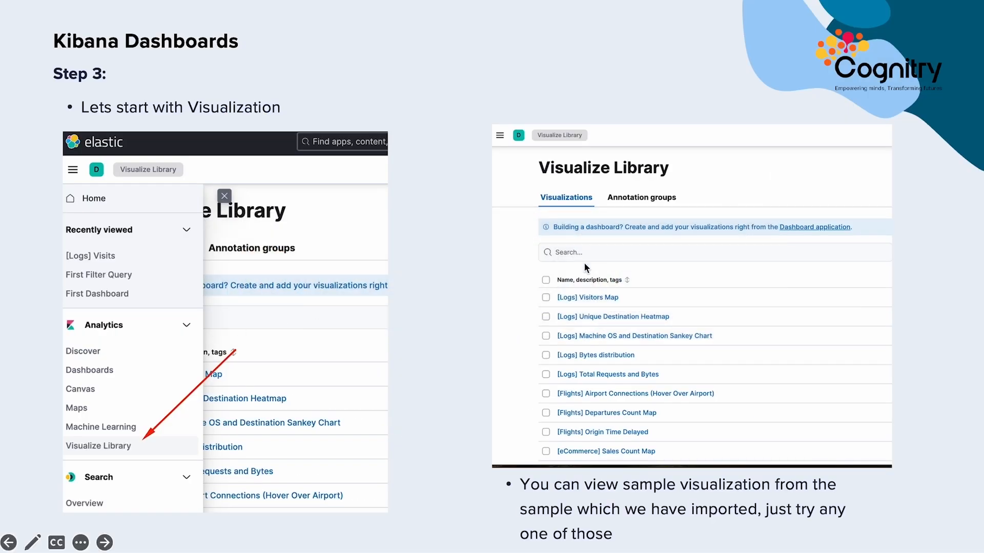
left_click(604, 400)
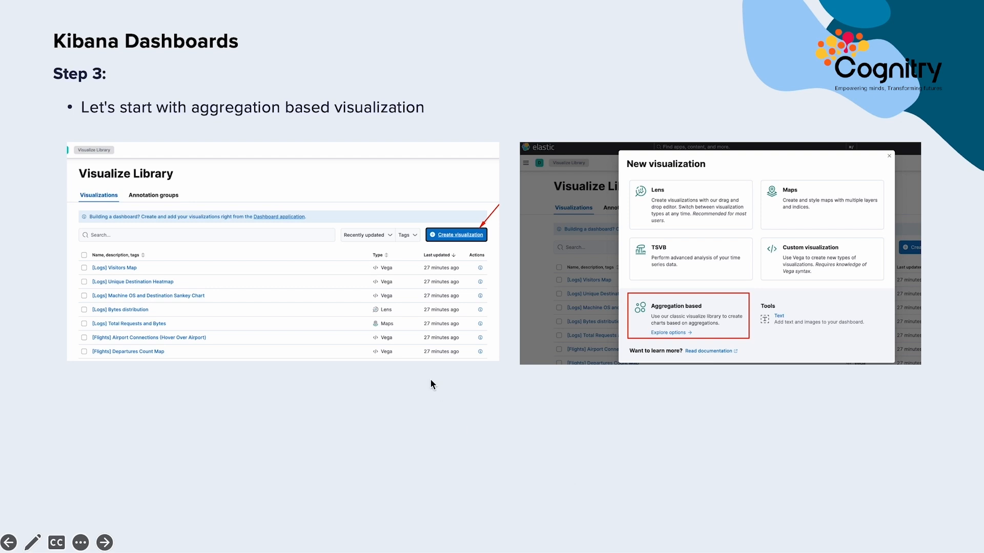
left_click(672, 306)
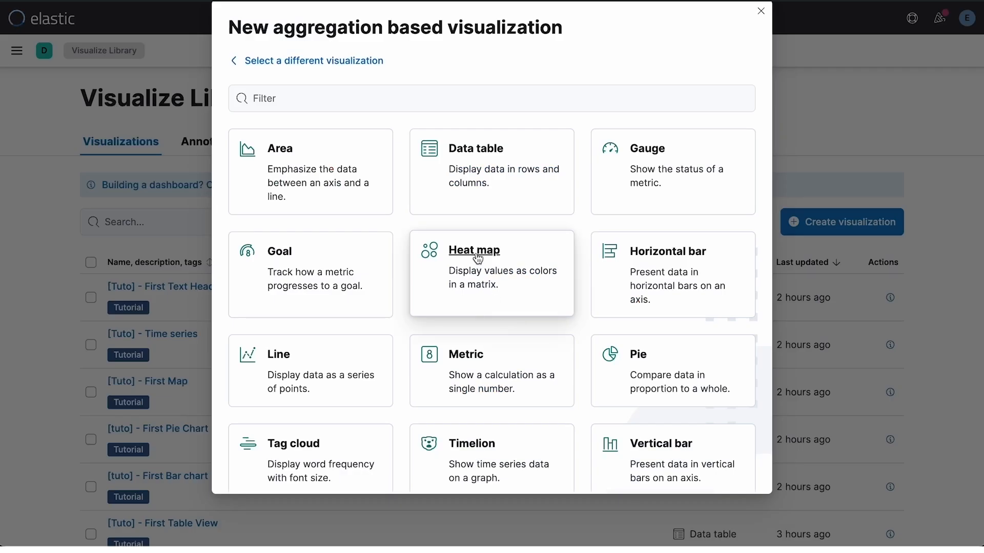
Create a Data table from Kibana Sample Data Flights and check the matching presentation slide before returning to Kibana.
left_click(481, 154)
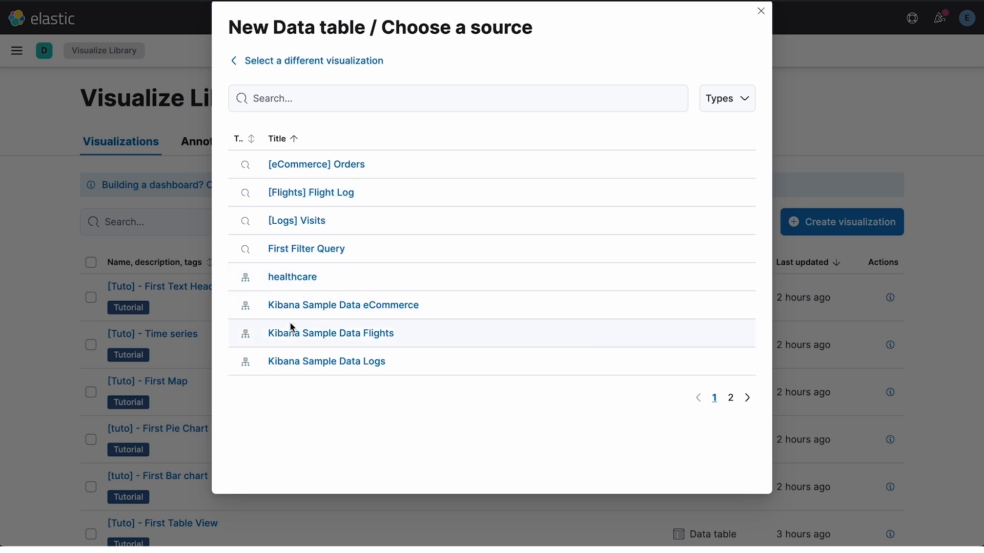
left_click(339, 335)
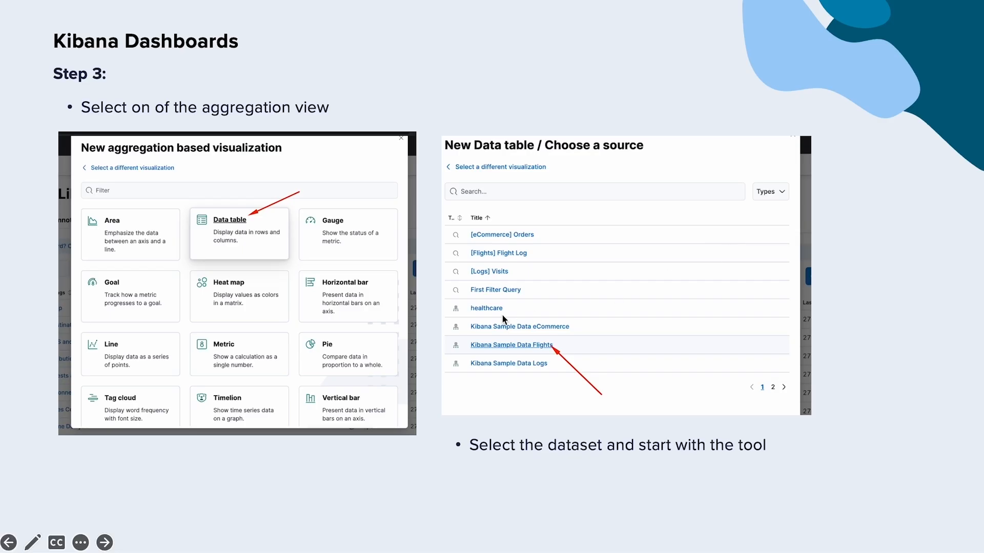
key("Right")
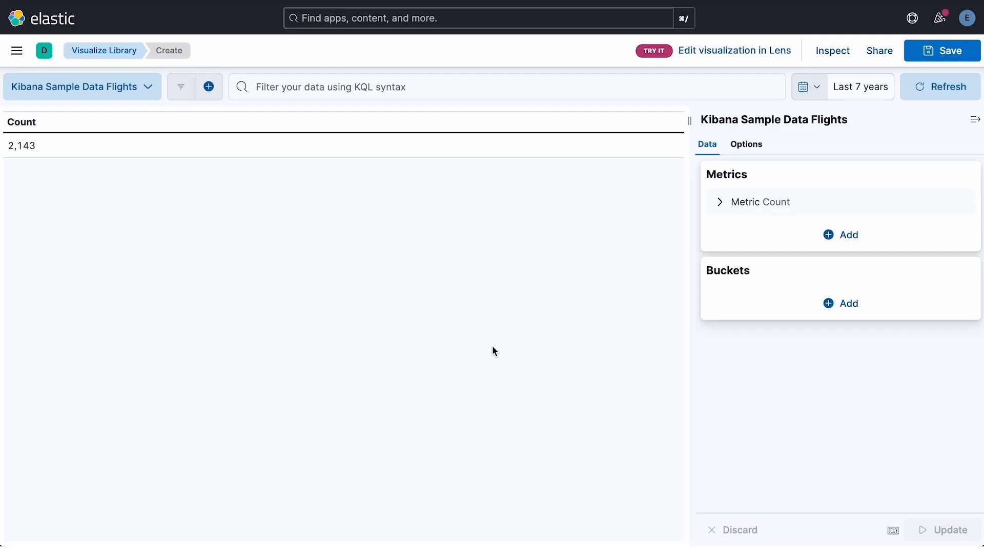
Expand the Count metric's settings and add a Split rows bucket with the Terms aggregation.
left_click(846, 235)
left_click(765, 200)
left_click(765, 201)
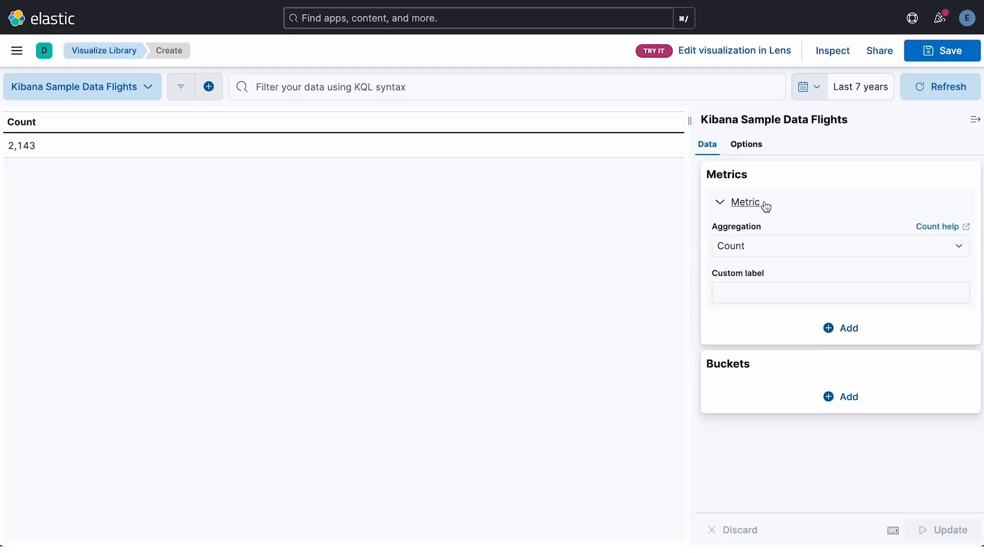
left_click(841, 398)
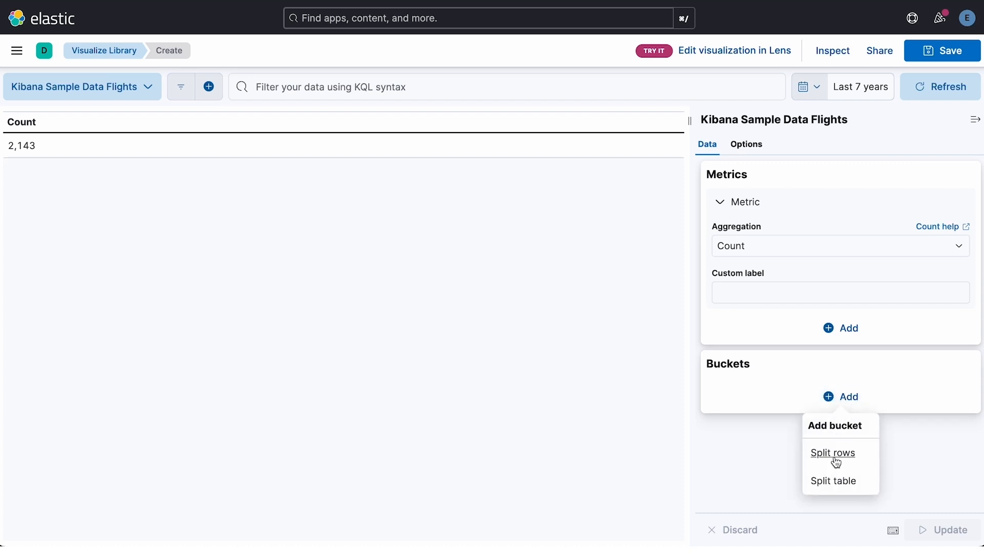
left_click(833, 455)
left_click(786, 434)
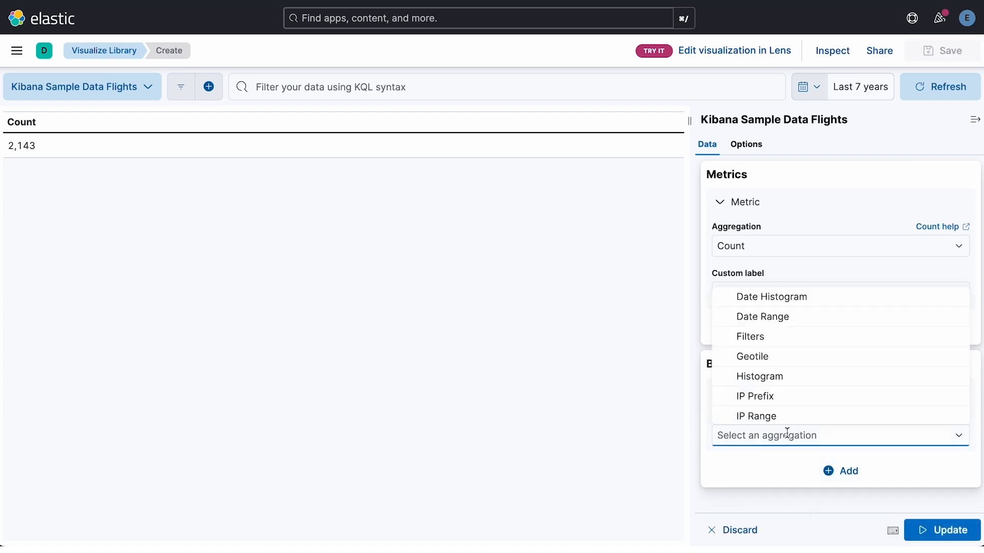
type("tr")
key("BackSpace")
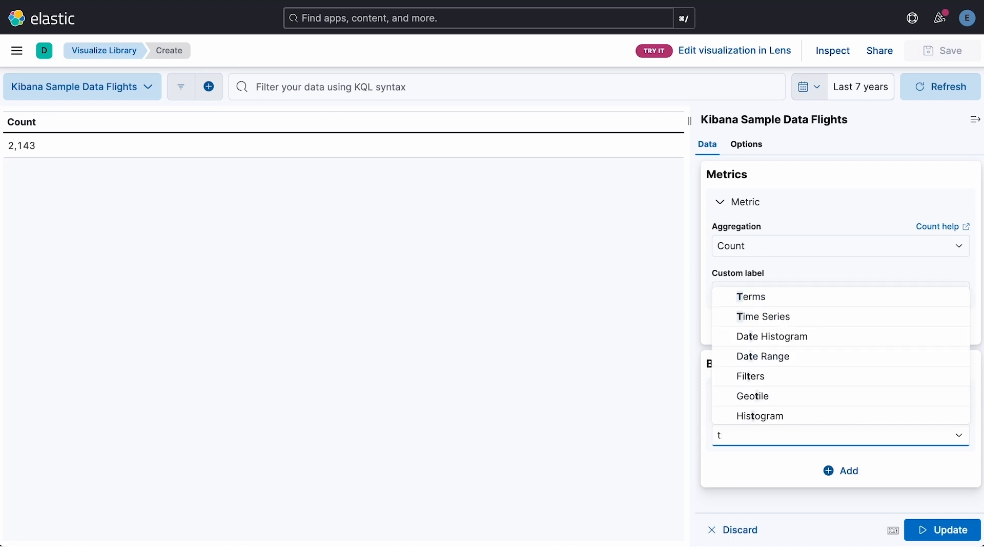
left_click(762, 305)
Set the Split rows bucket to the DestCountry field with a size of 10 and update the table.
scroll(747, 477, "down", 2)
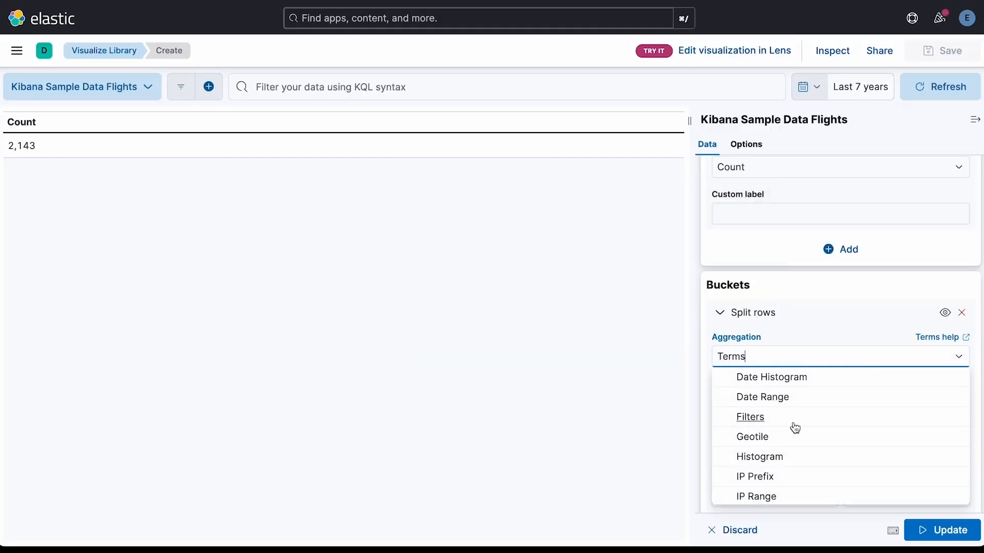
key("Tab")
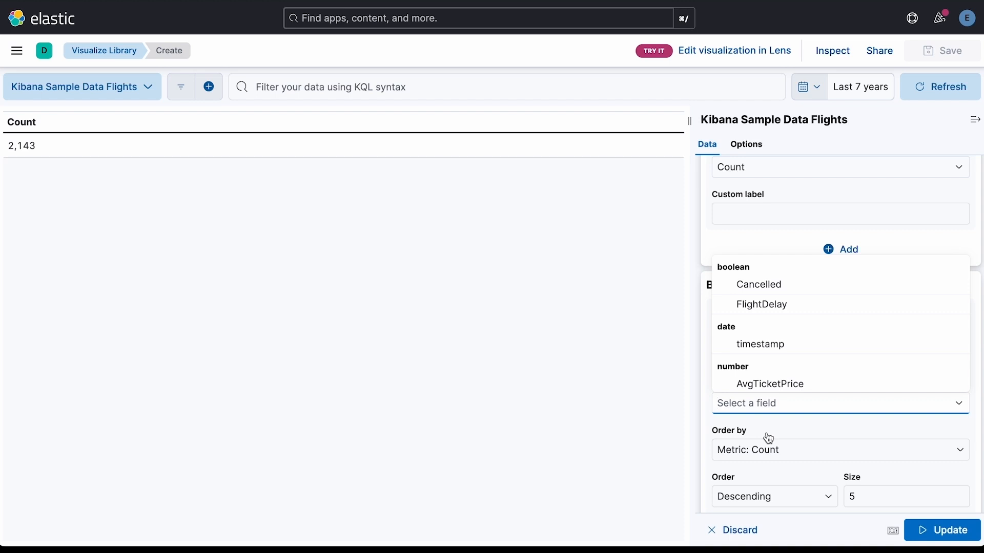
type("des")
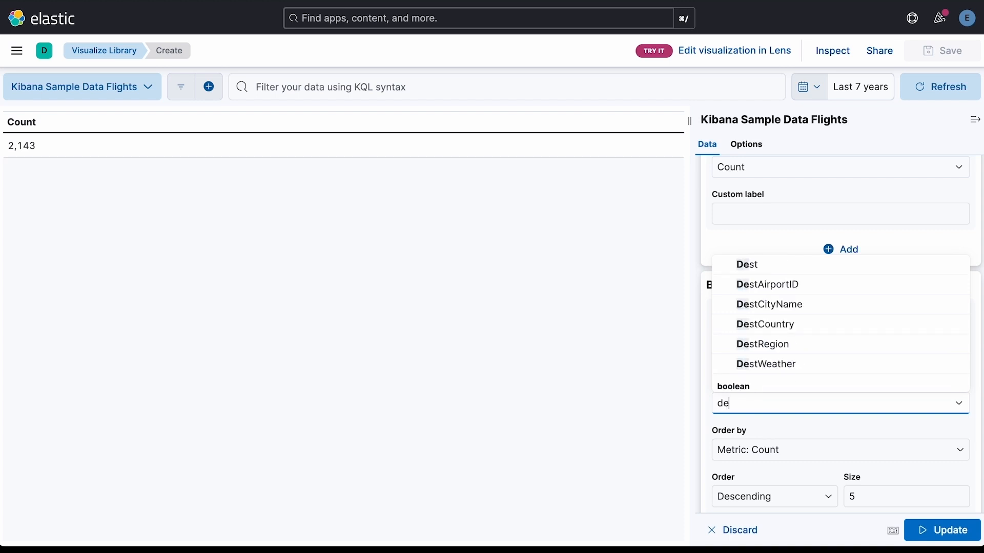
left_click(771, 333)
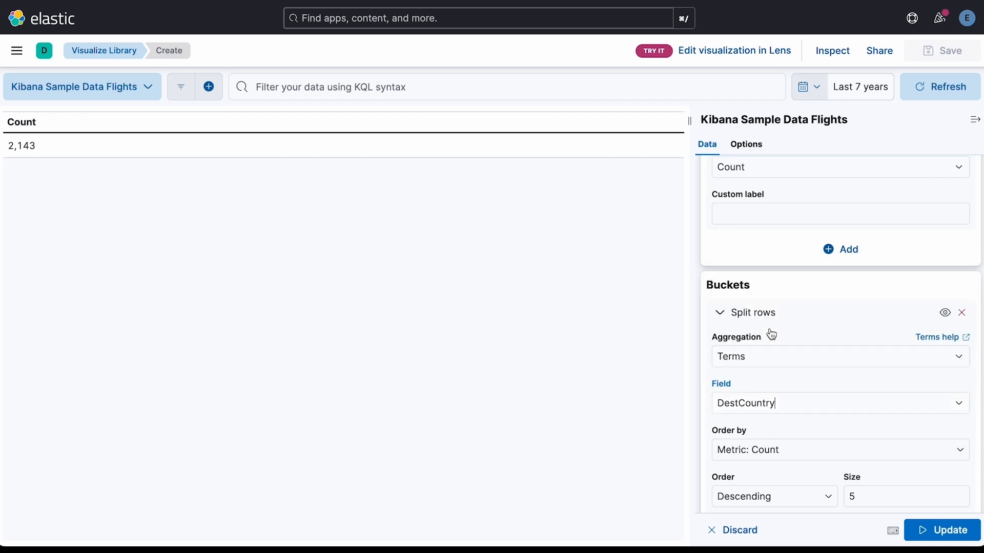
left_click(873, 496)
key("BackSpace")
type("10")
left_click(942, 531)
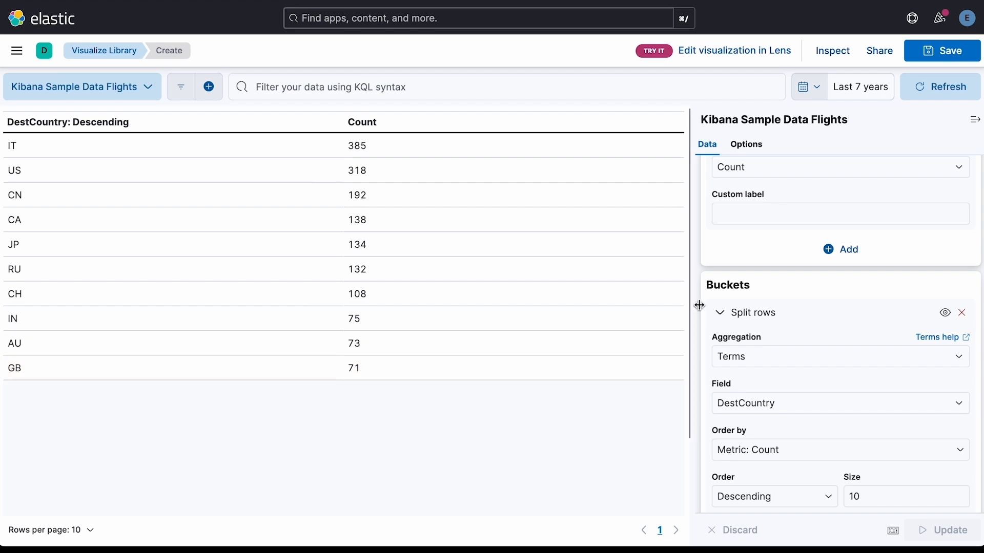
Enable Show total for the data table and update the visualization.
scroll(816, 263, "up", 3)
left_click(749, 146)
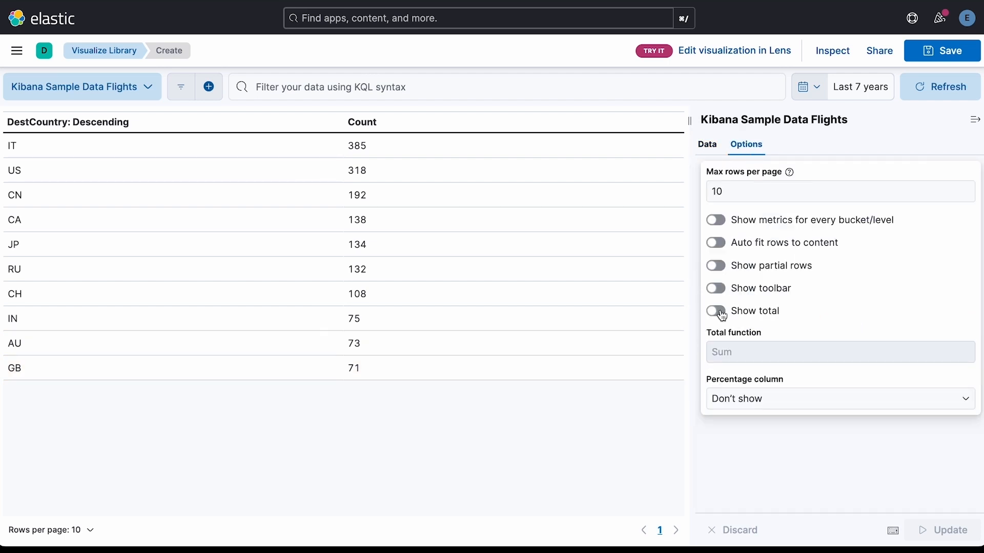
left_click(716, 311)
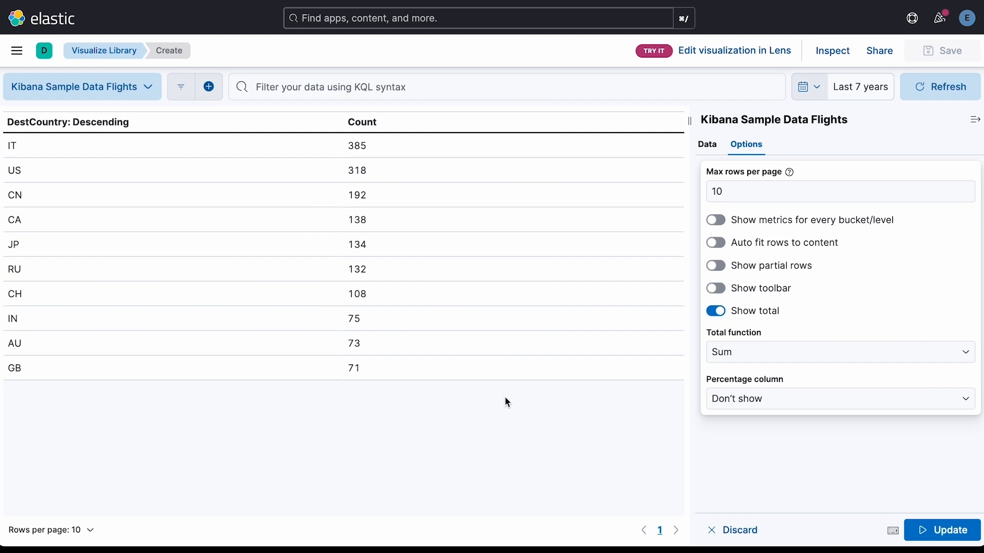
left_click(944, 531)
left_click(363, 396)
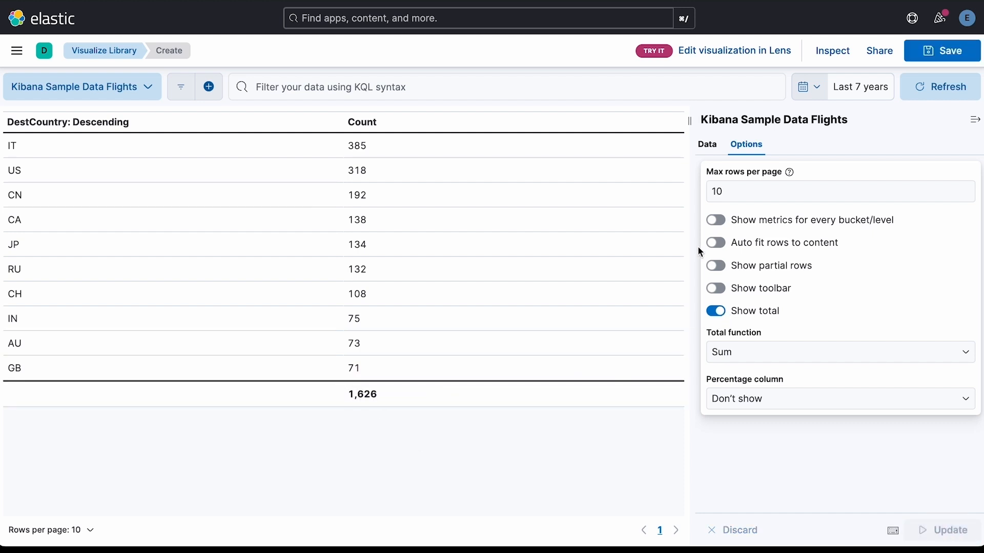
Save the data table to the library as "[Tuto] - My First Table View" with no dashboard and the Tutorial 2 tag.
left_click(943, 60)
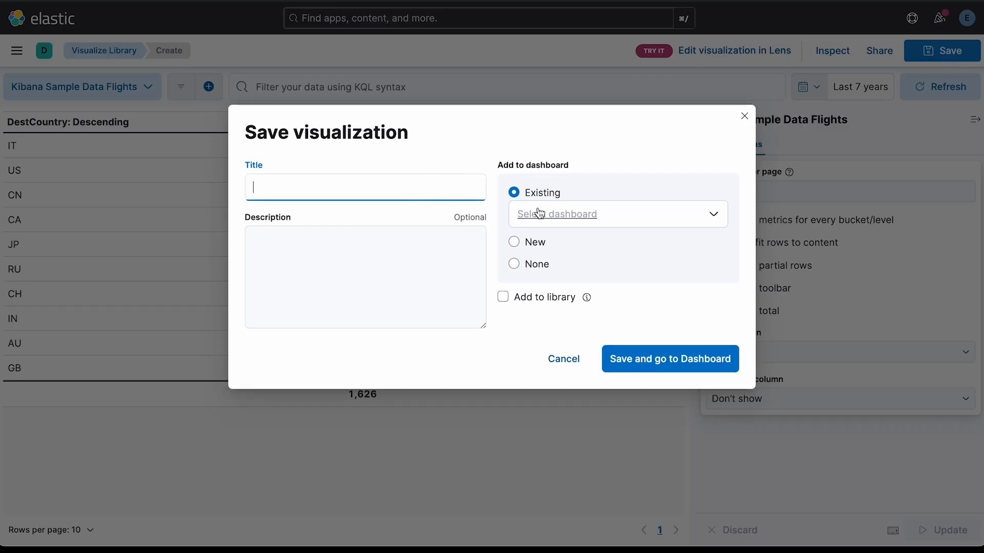
left_click(712, 217)
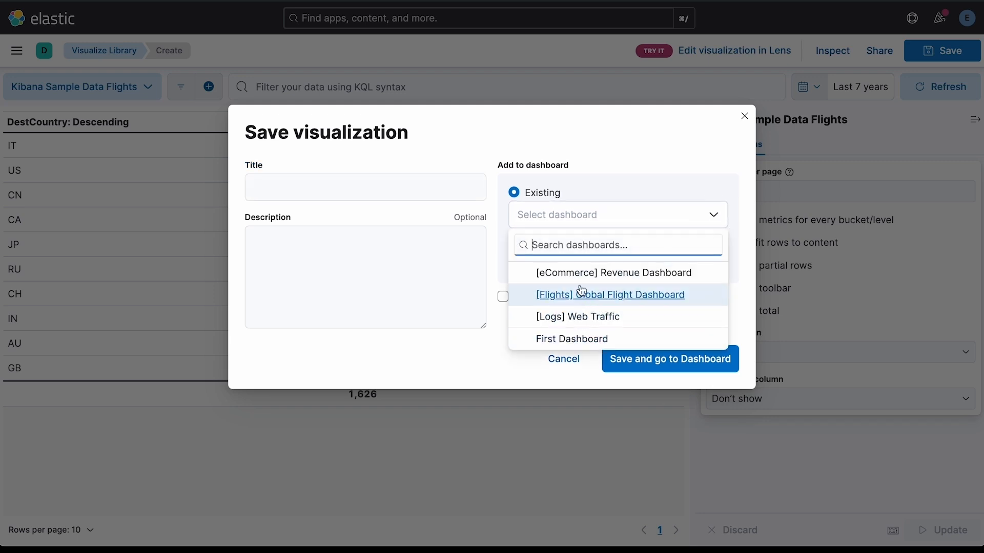
left_click(715, 217)
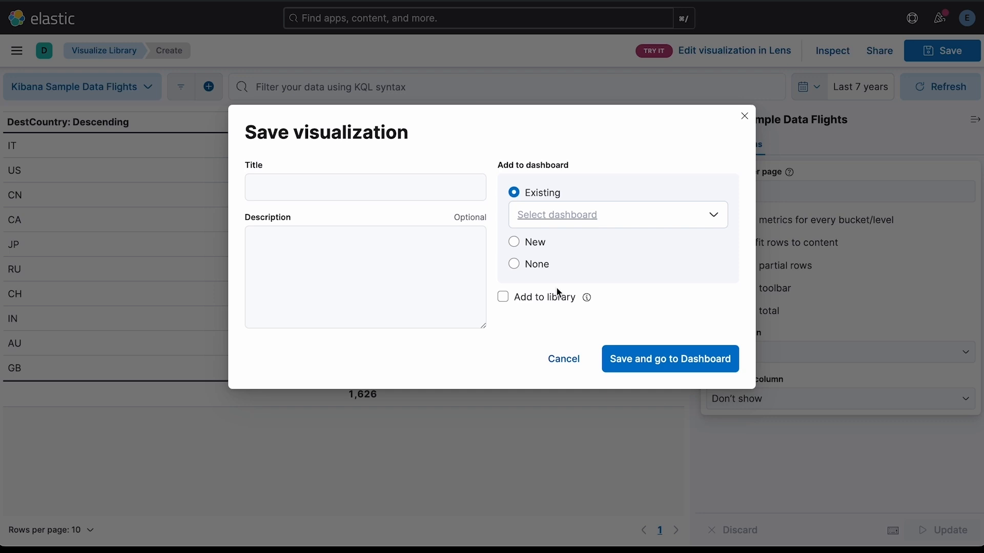
left_click(514, 264)
left_click(314, 168)
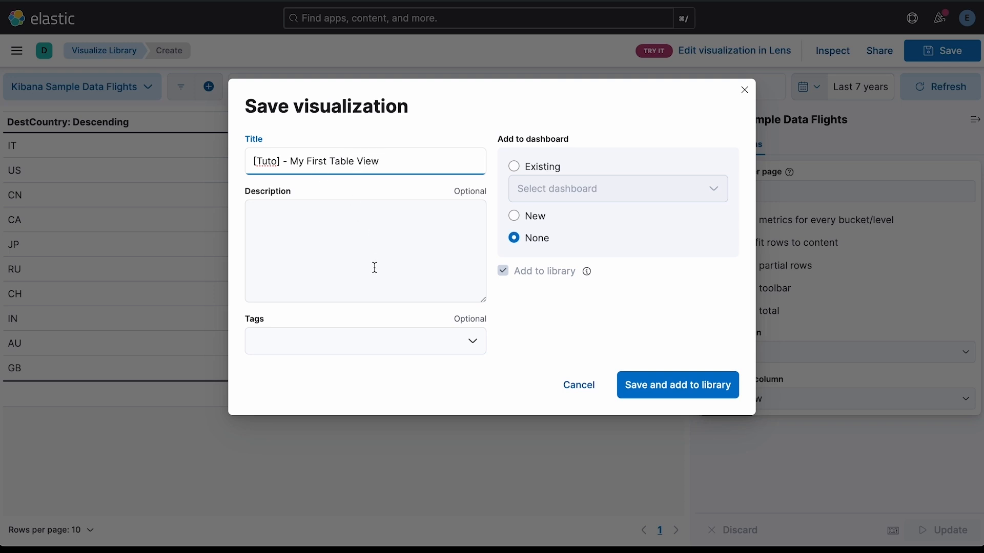
left_click(475, 343)
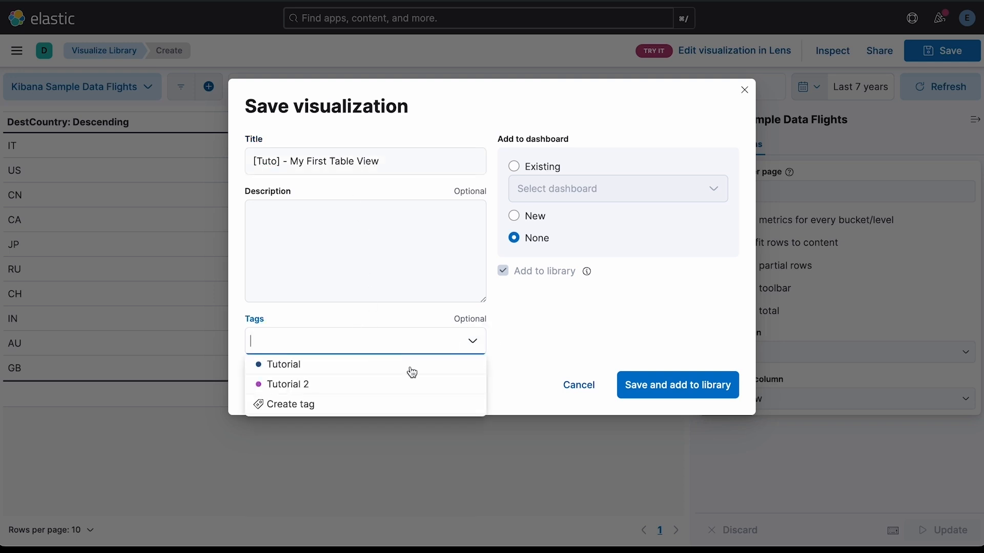
left_click(302, 390)
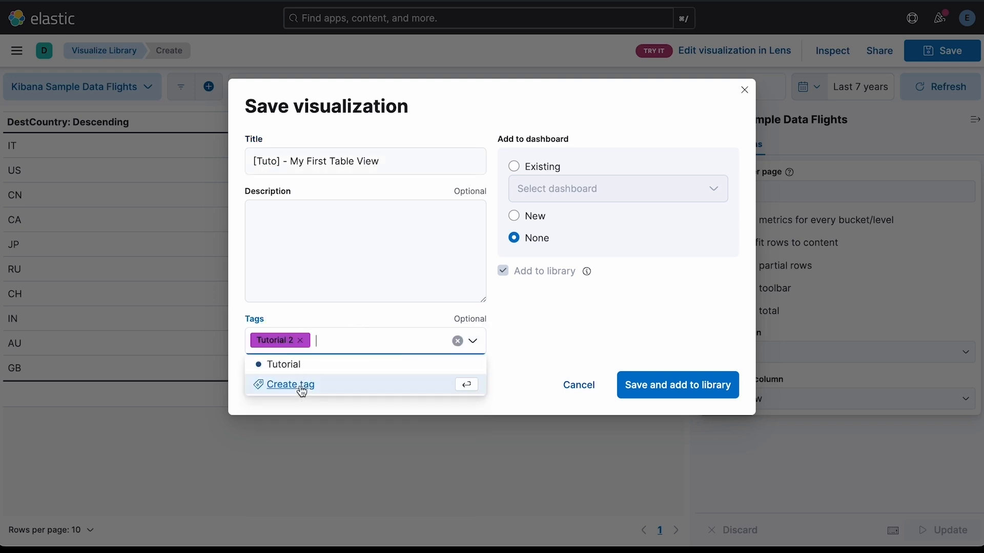
left_click(555, 361)
left_click(668, 389)
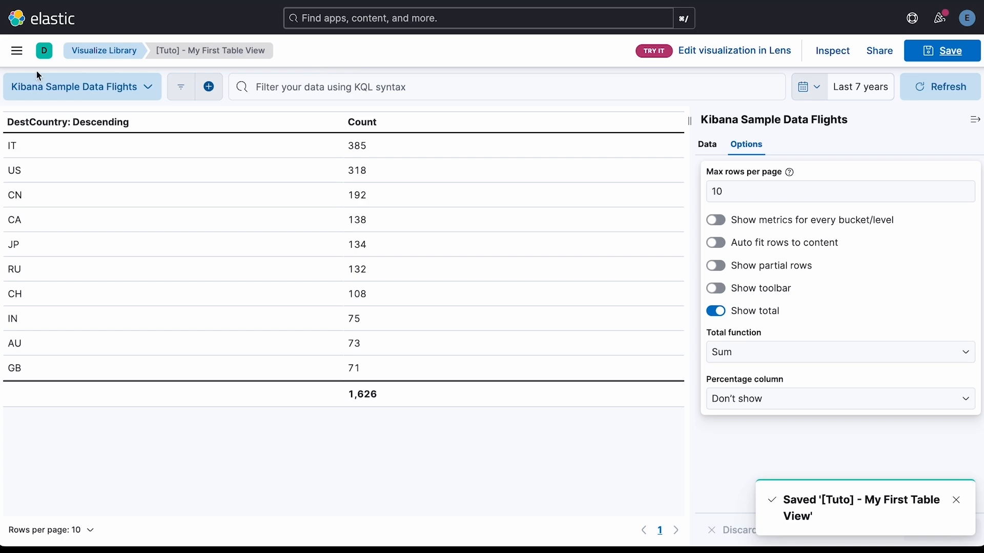
Check the table view slide in the presentation, return to Kibana and open the Visualize Library.
key("super+Tab")
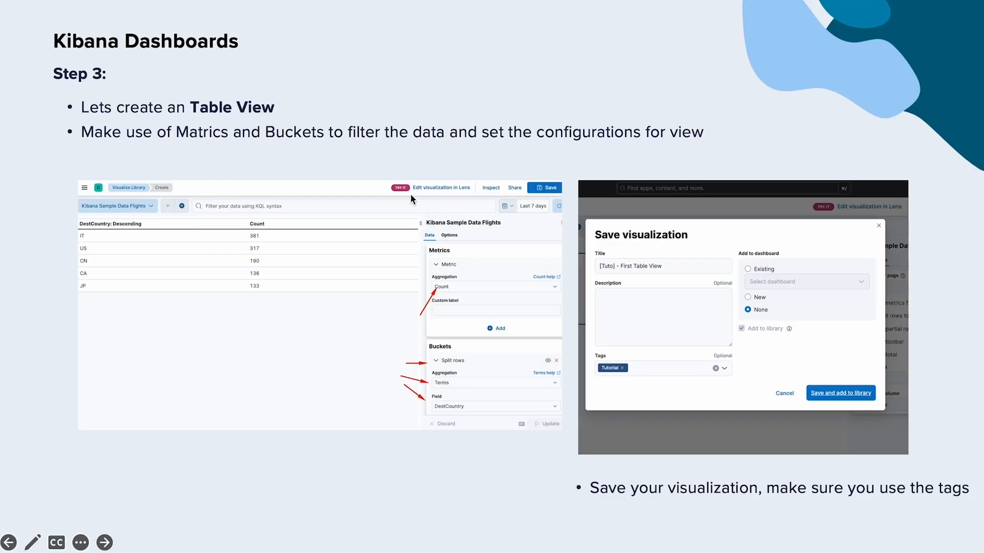
left_click(702, 426)
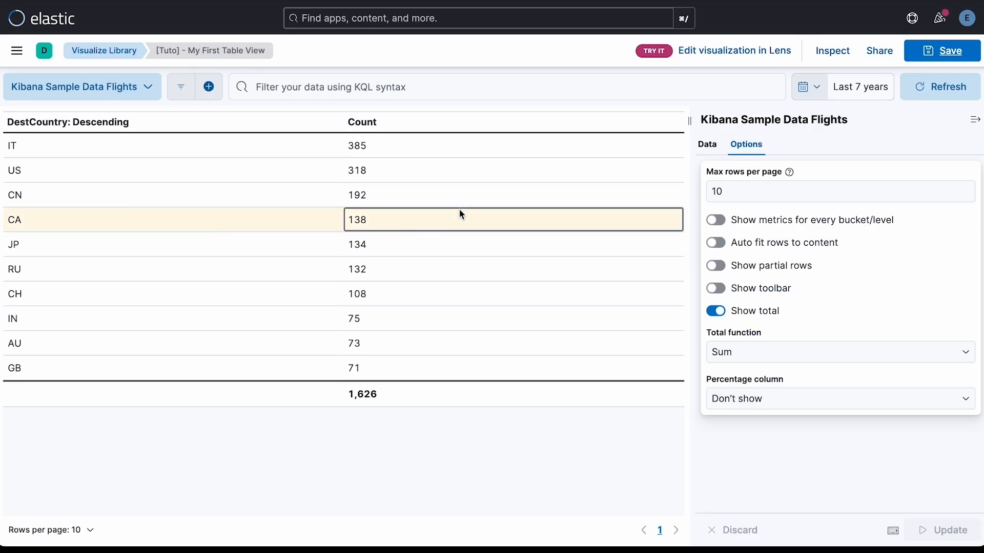
left_click(17, 53)
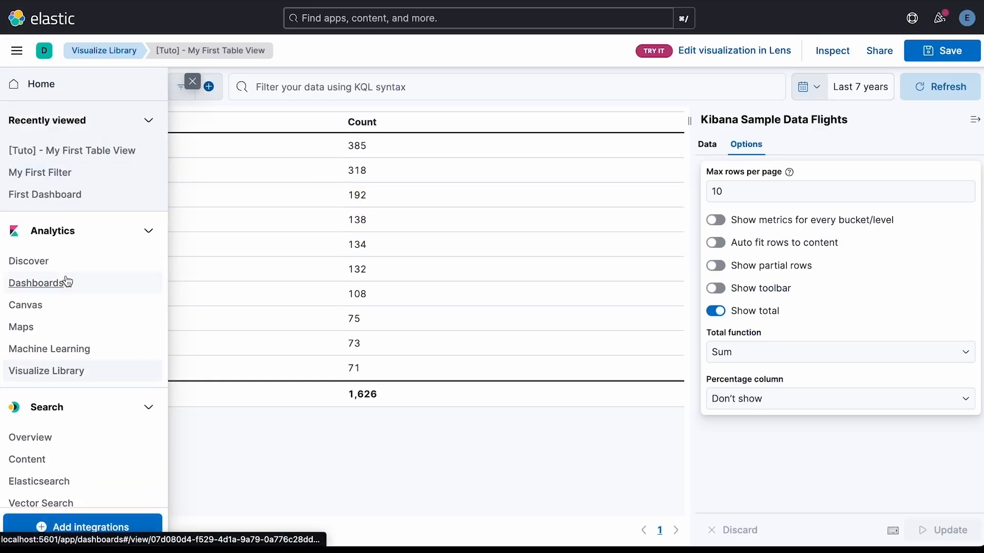
scroll(65, 279, "down", 1)
left_click(61, 348)
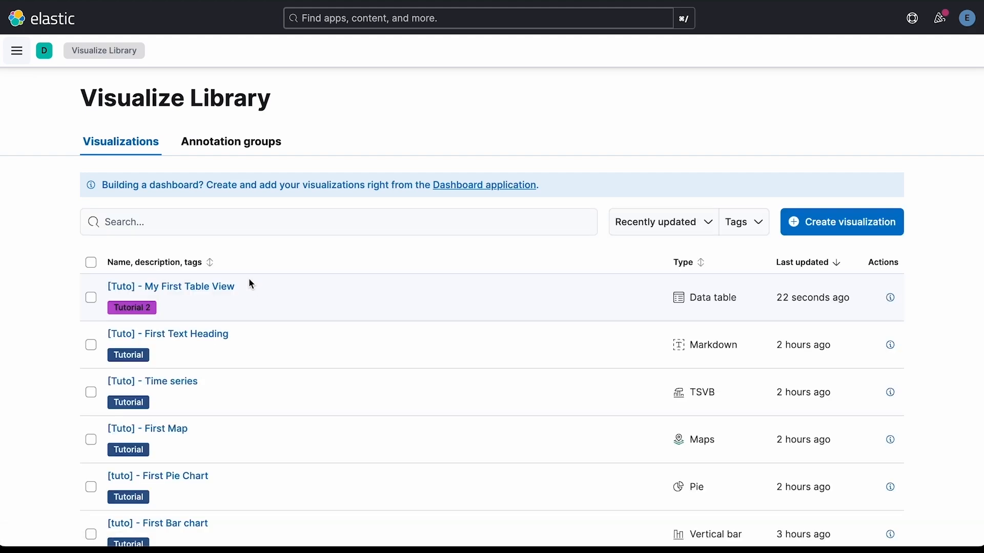
Create an aggregation based Vertical bar visualization from Kibana Sample Data Flights.
left_click(843, 227)
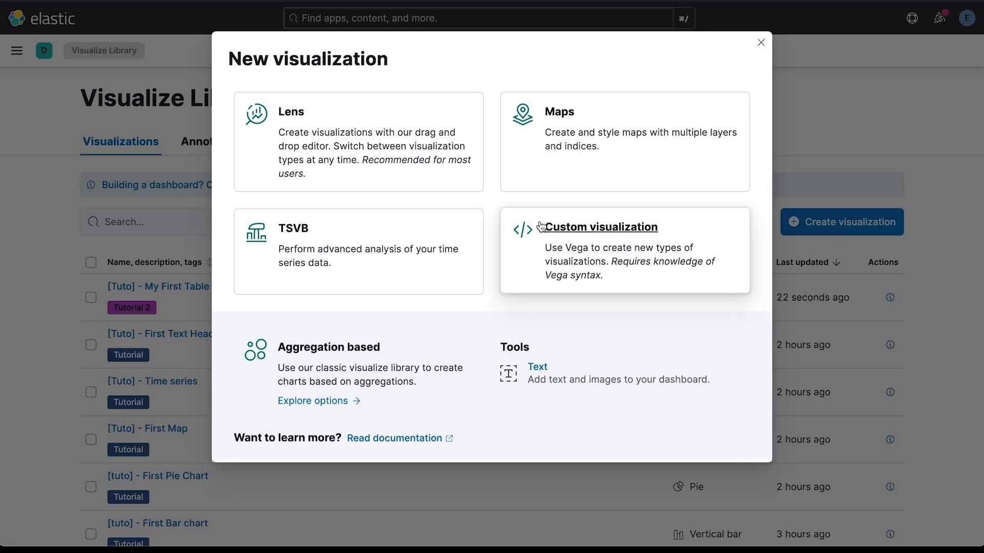
left_click(356, 354)
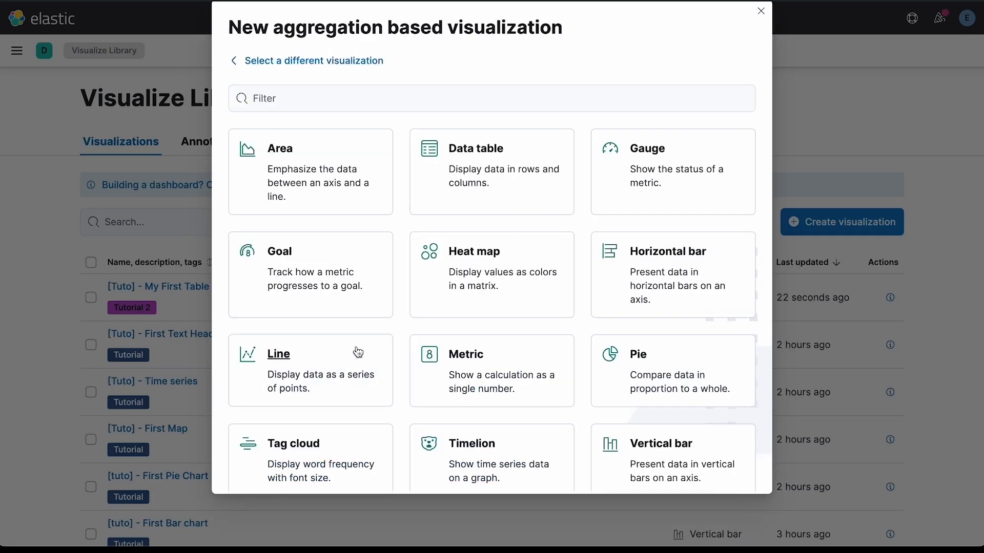
scroll(614, 348, "down", 1)
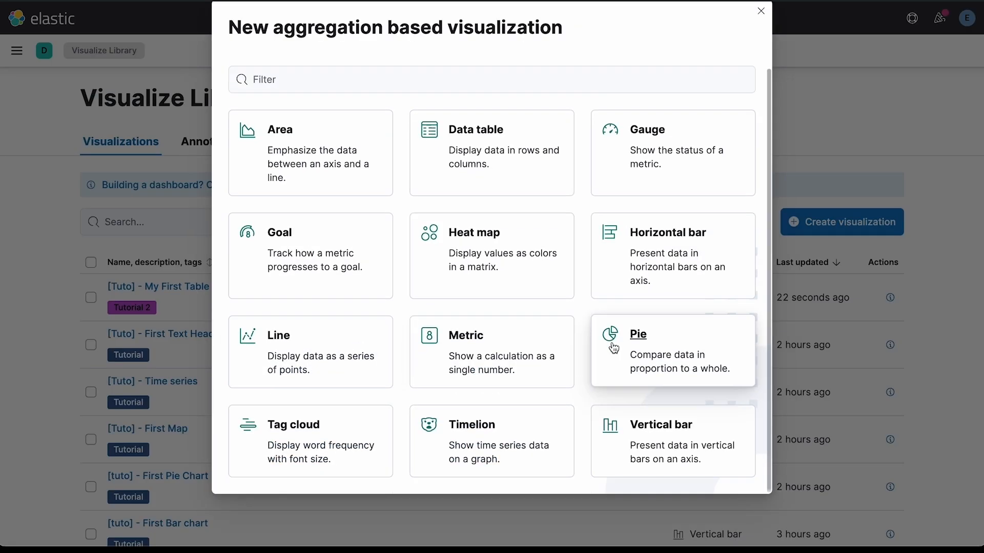
left_click(653, 428)
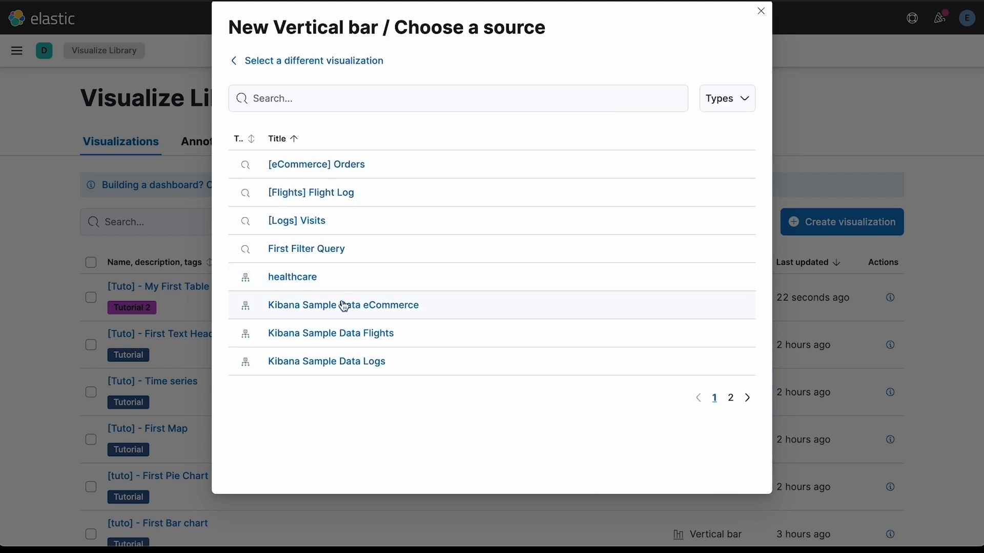
left_click(350, 336)
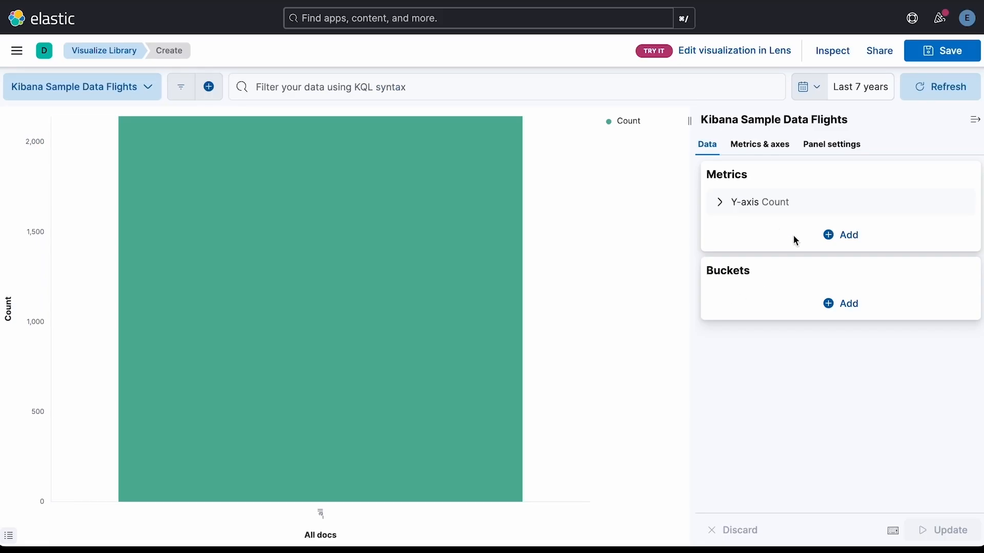
Add an X-axis bucket with the Terms aggregation to the vertical bar chart.
left_click(843, 307)
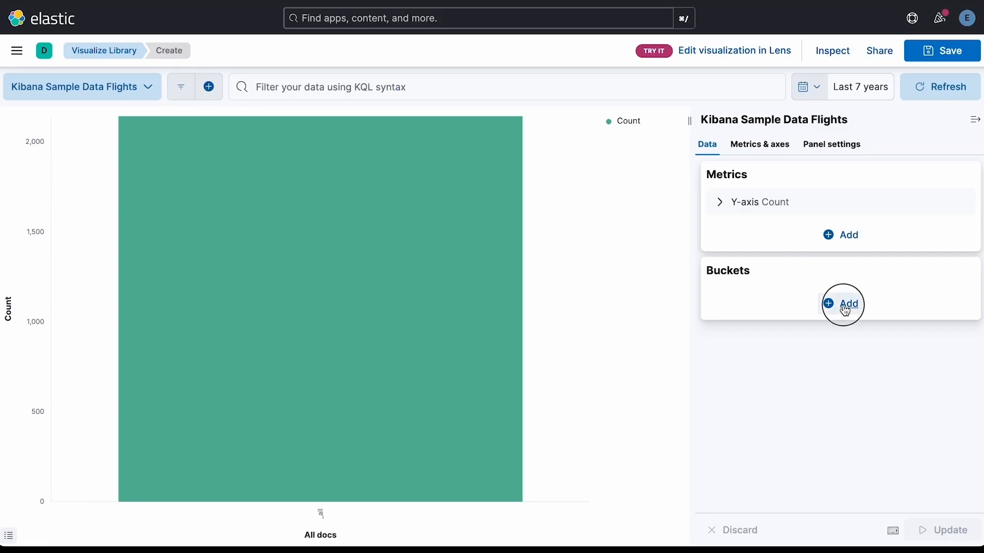
left_click(823, 364)
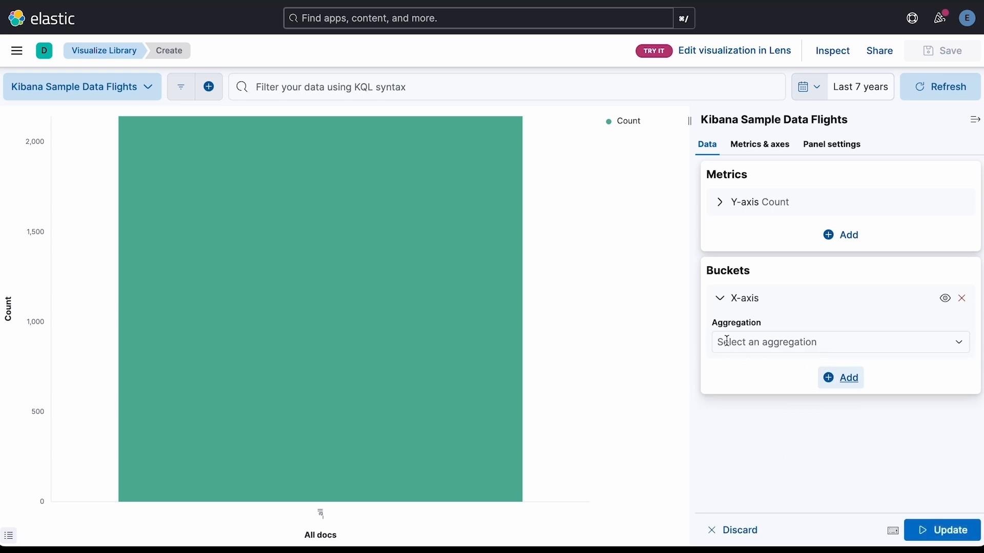
left_click(752, 340)
type("ter")
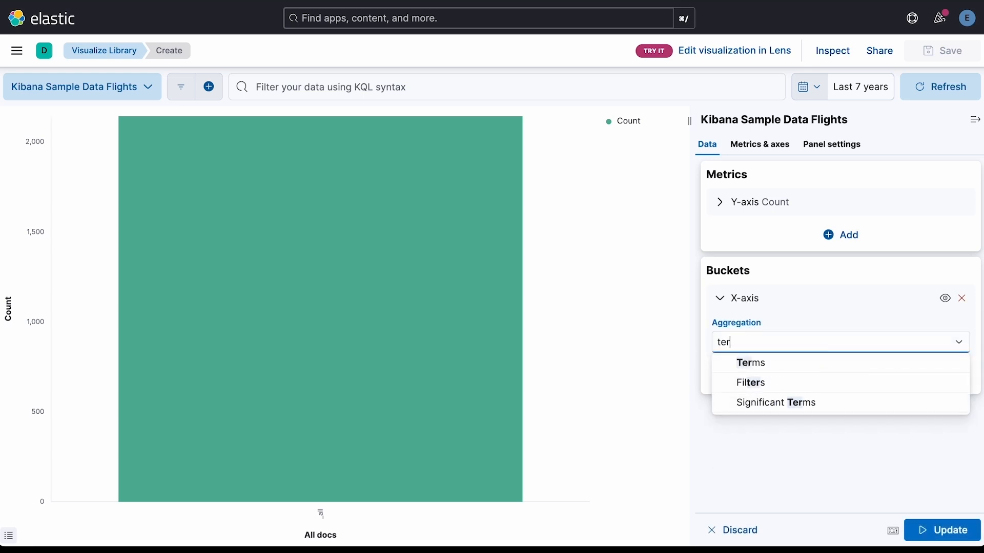
left_click(757, 366)
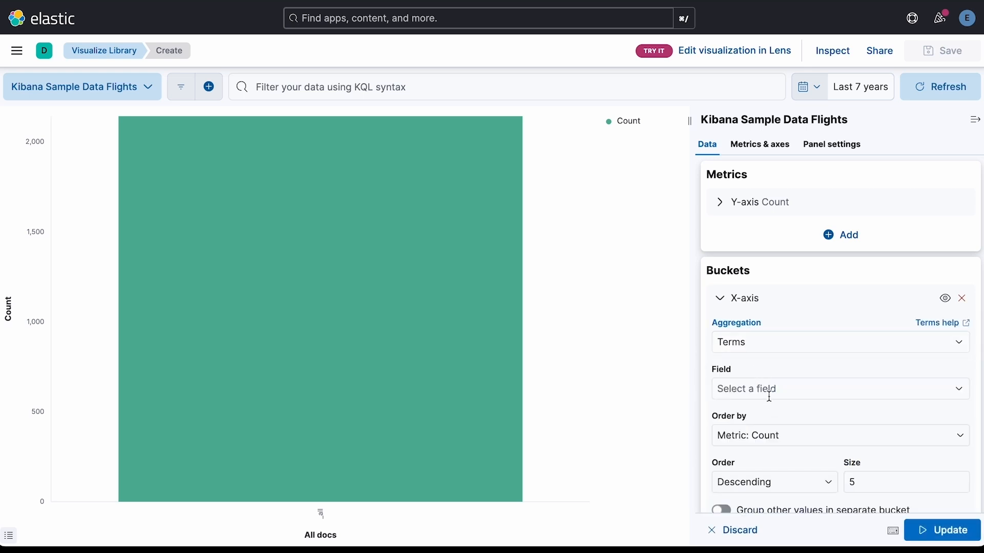
Set the X-axis bucket to the DestAirportID field with a size of 10 and update the chart.
left_click(770, 391)
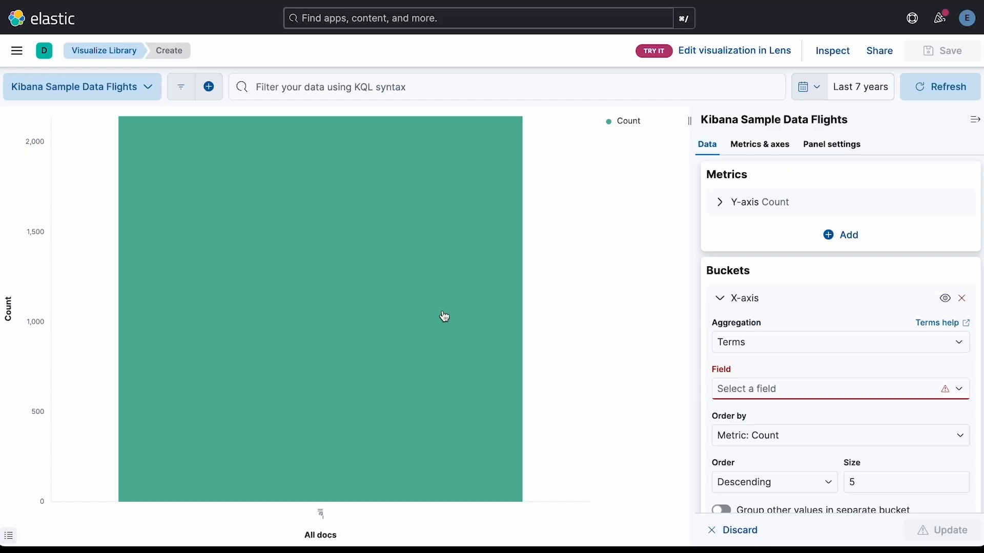
type("Dis")
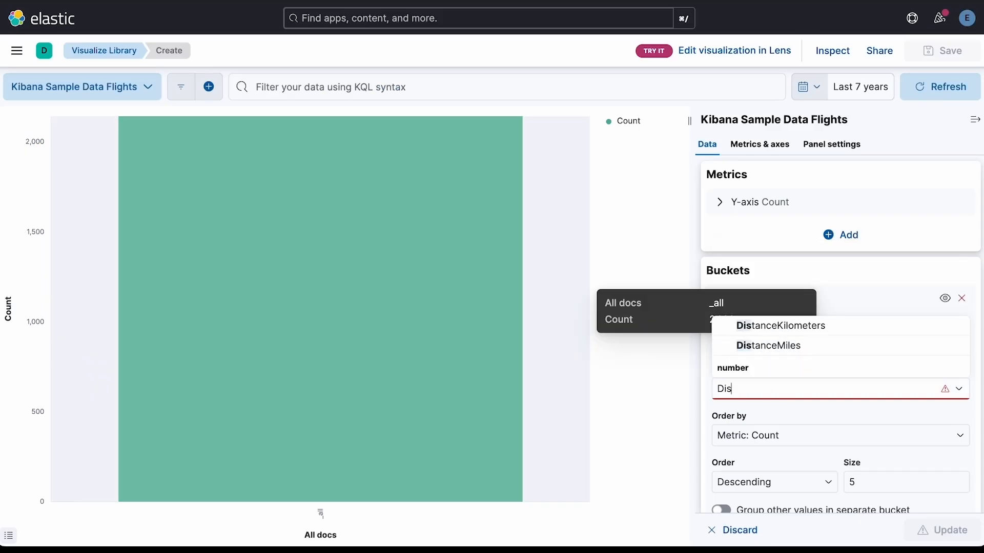
key("BackSpace")
type("es")
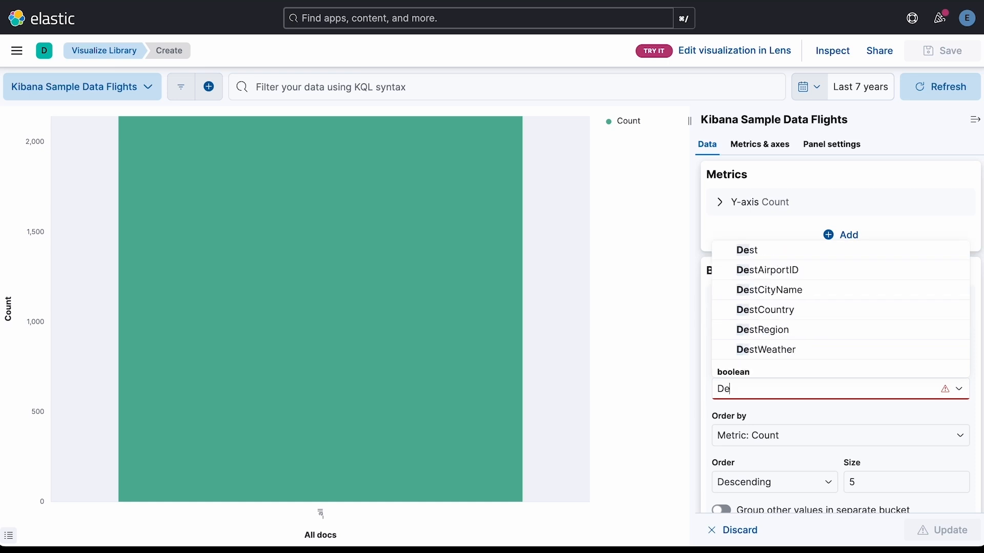
left_click(757, 271)
scroll(793, 449, "down", 1)
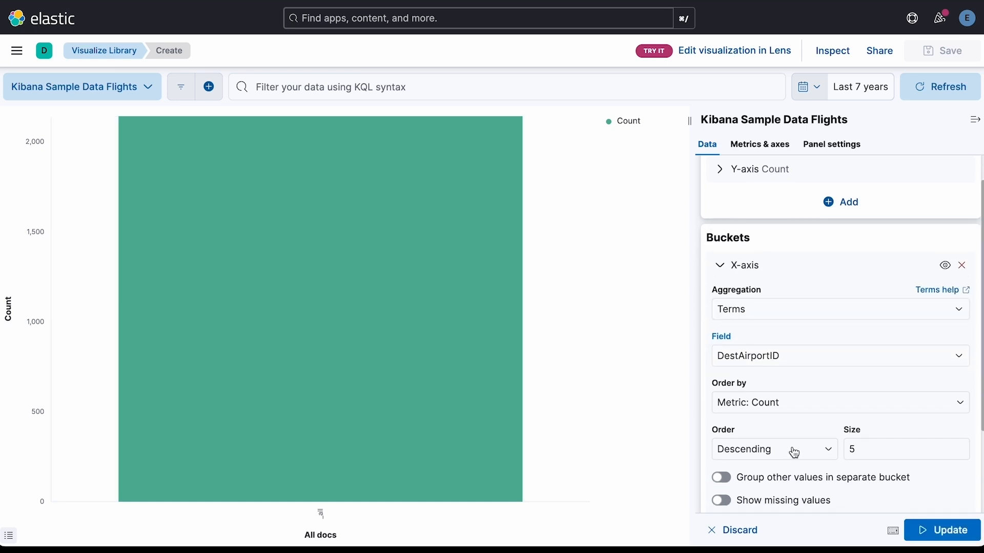
left_click(874, 455)
type("10")
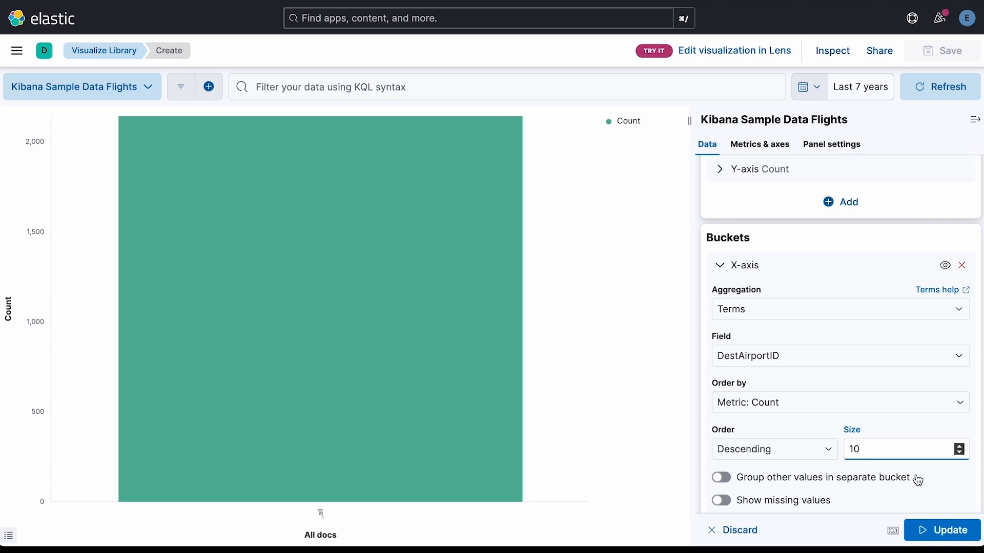
left_click(937, 528)
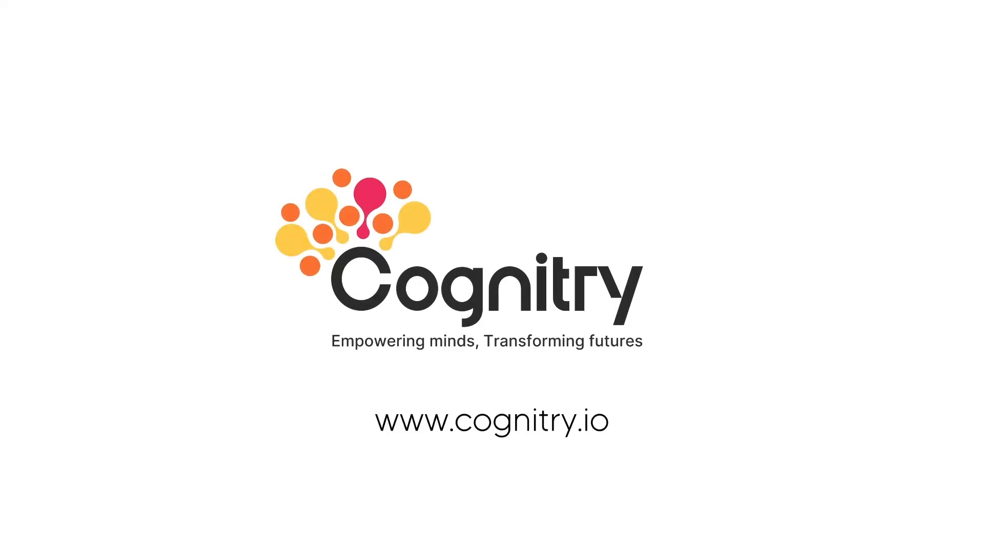